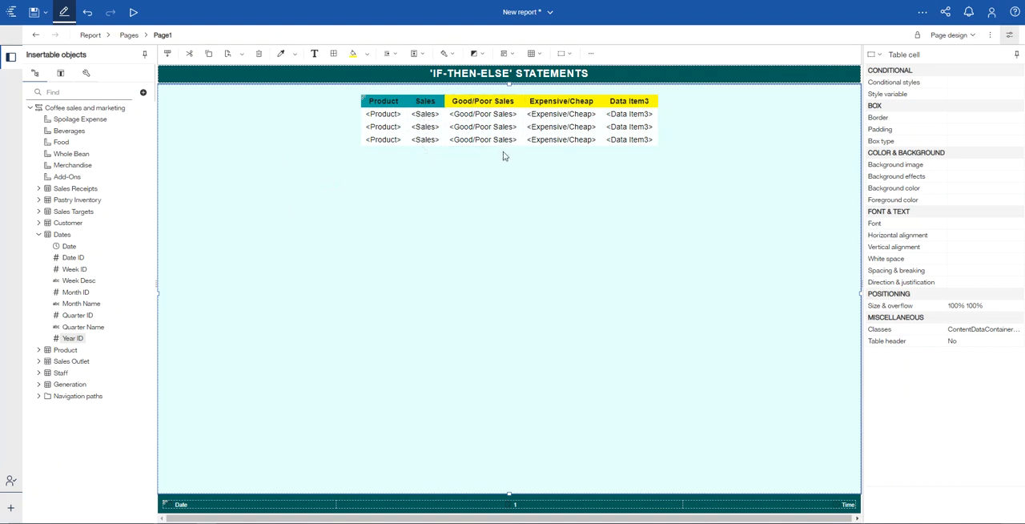
Step: Switch the report page to preview and review the expression behind the Good/Poor Sales column
left_click(950, 35)
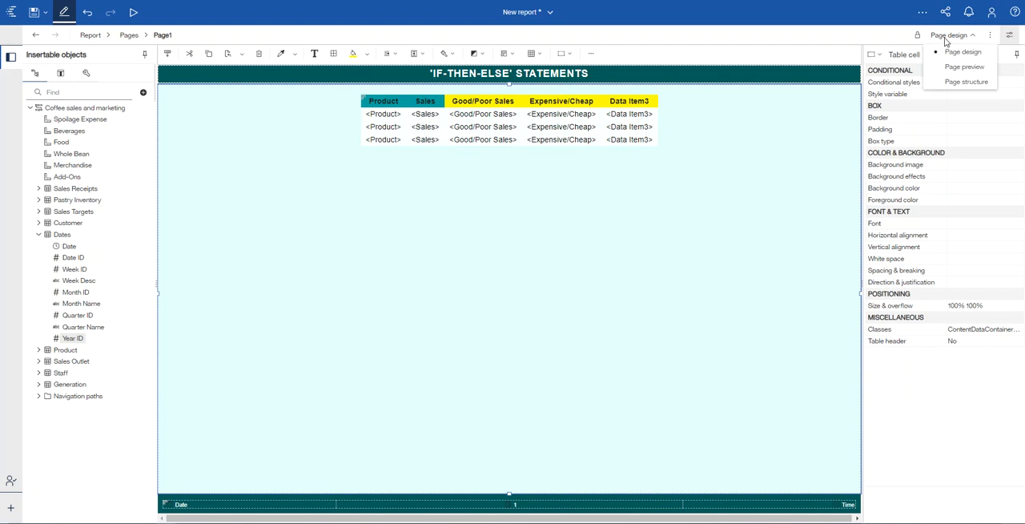
left_click(959, 69)
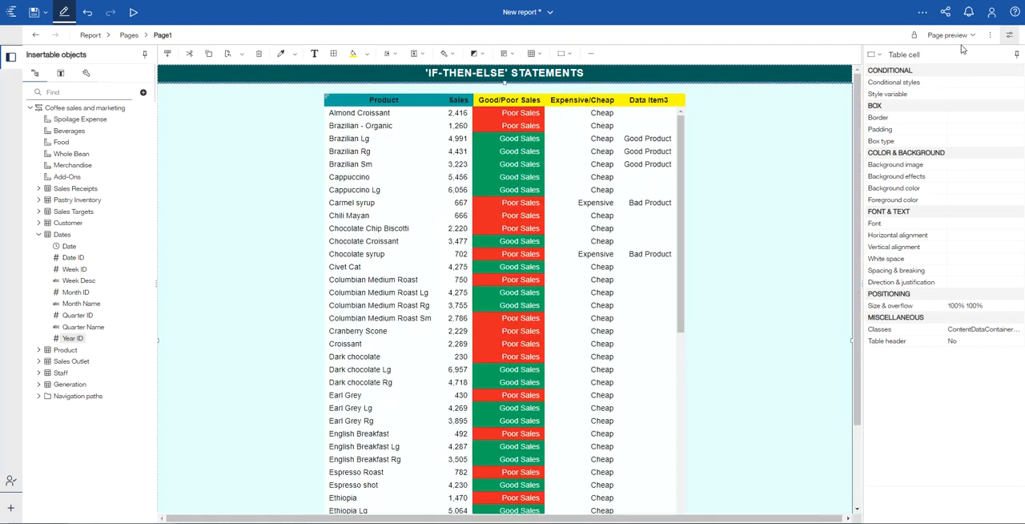
double_click(507, 100)
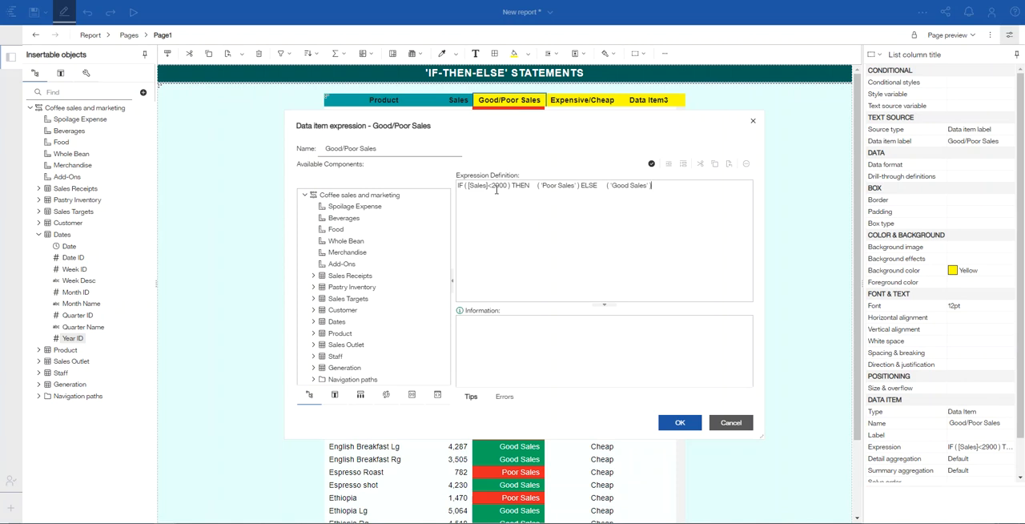
left_click(679, 424)
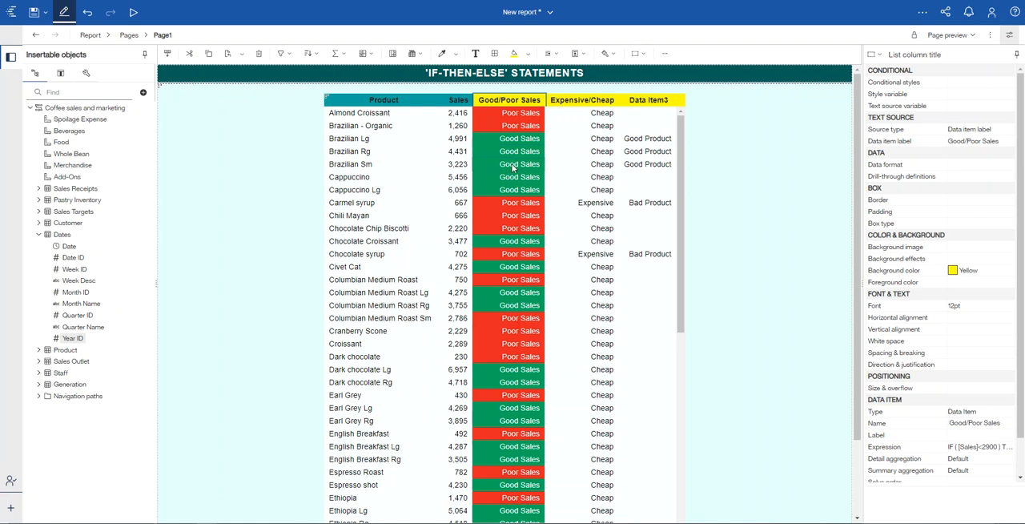
Step: Review the IF-THEN-ELSE expressions behind the Expensive/Cheap and Data Item3 columns
double_click(575, 105)
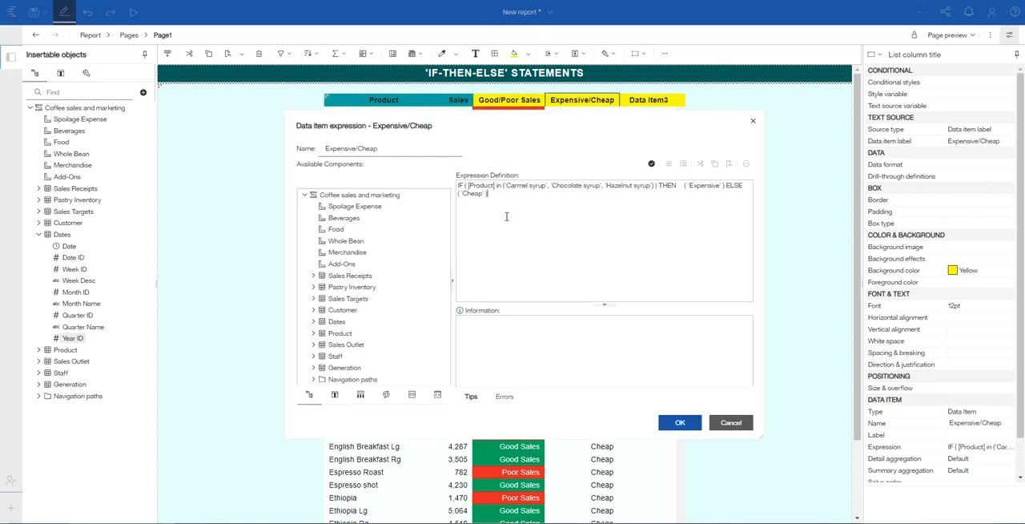
left_click(726, 419)
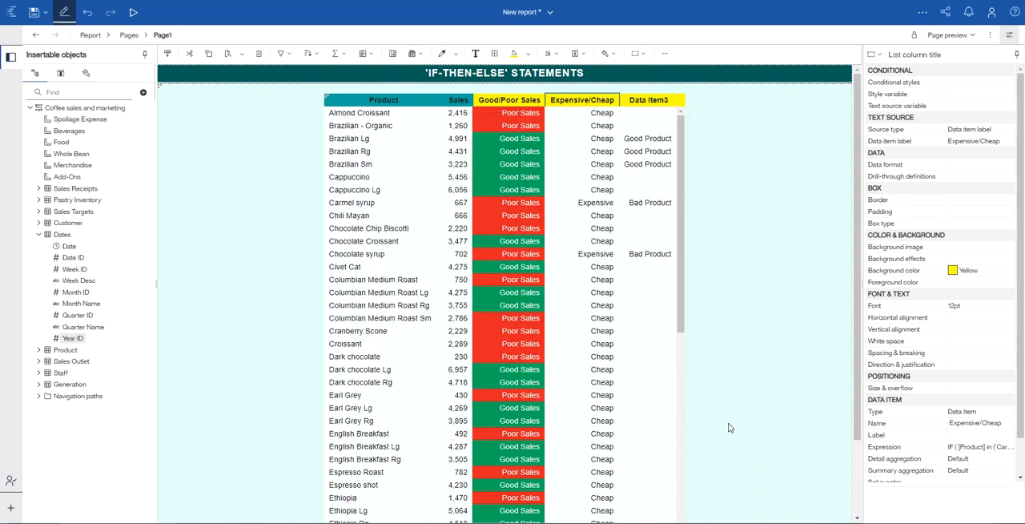
left_click(641, 102)
double_click(641, 102)
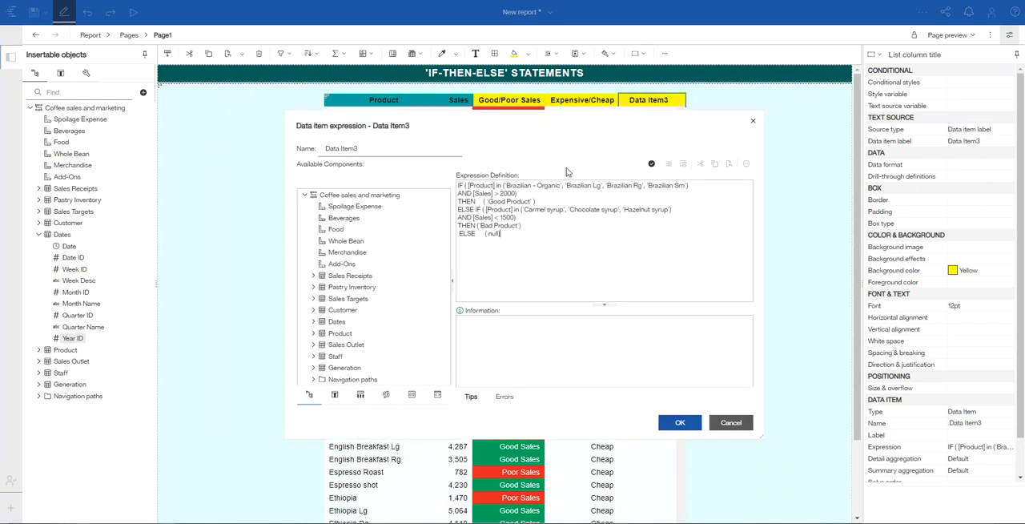
left_click(580, 261)
left_click(680, 422)
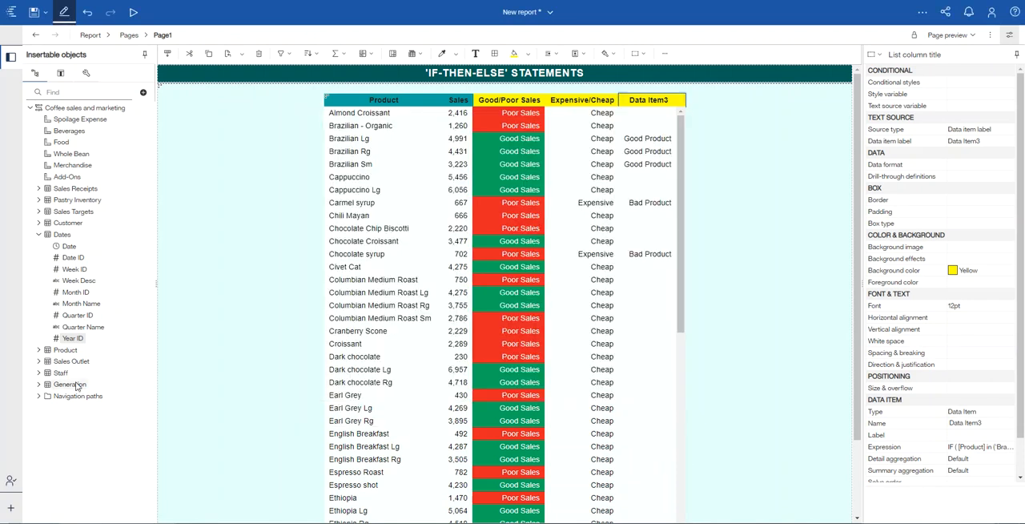
Step: Create a new report using the 1 column template and the Teal theme
left_click(12, 509)
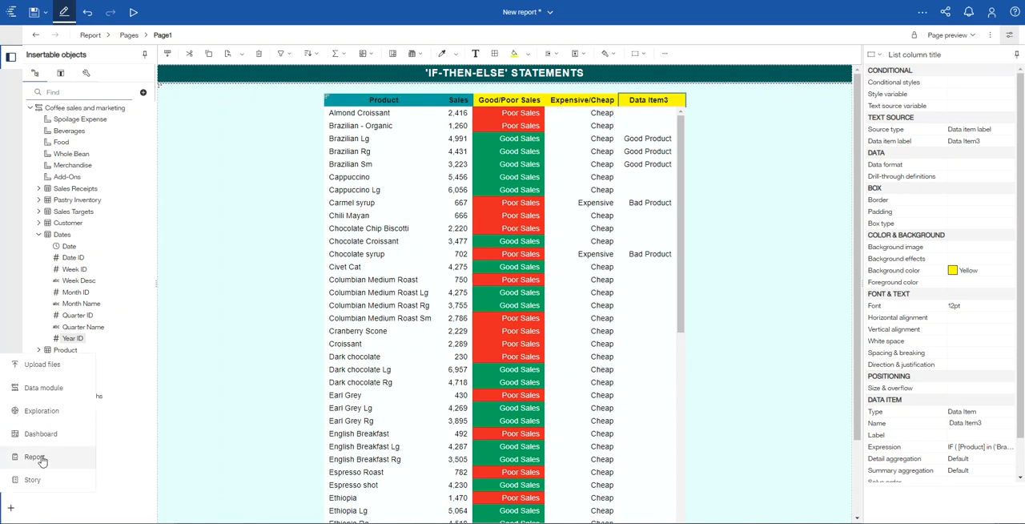
left_click(35, 456)
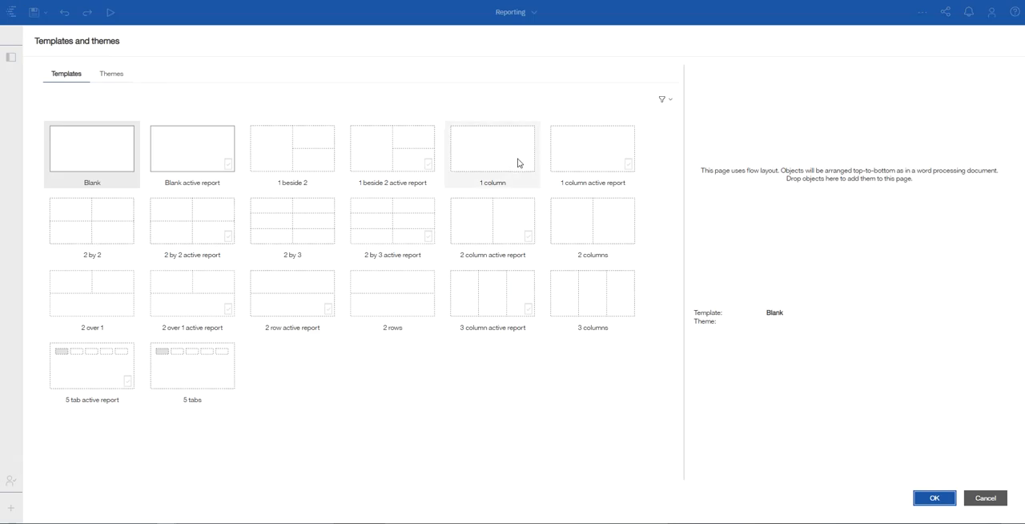
left_click(486, 161)
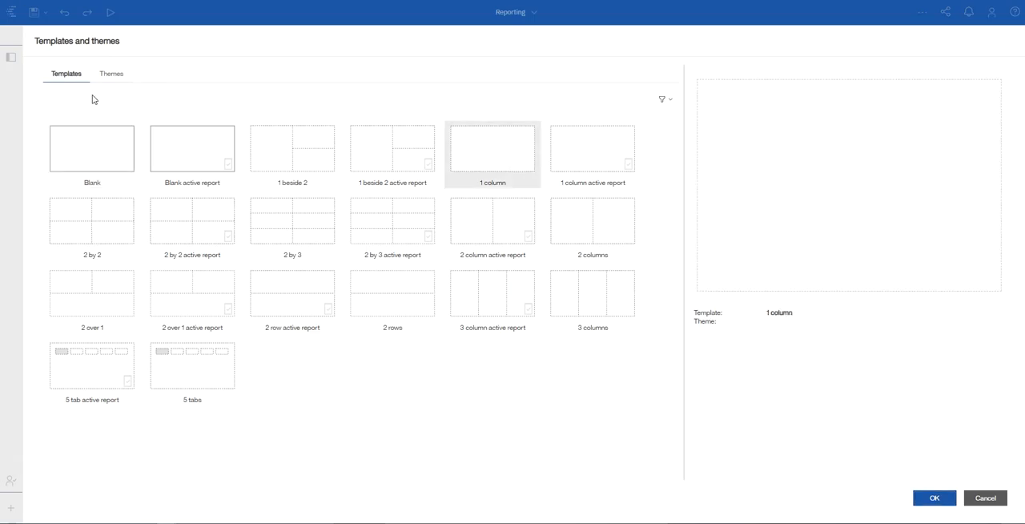
left_click(110, 75)
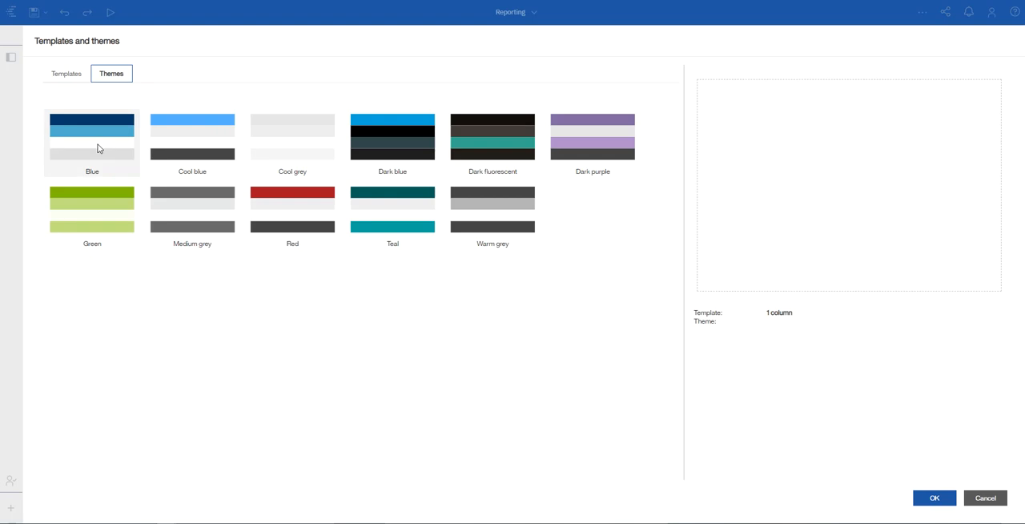
left_click(388, 210)
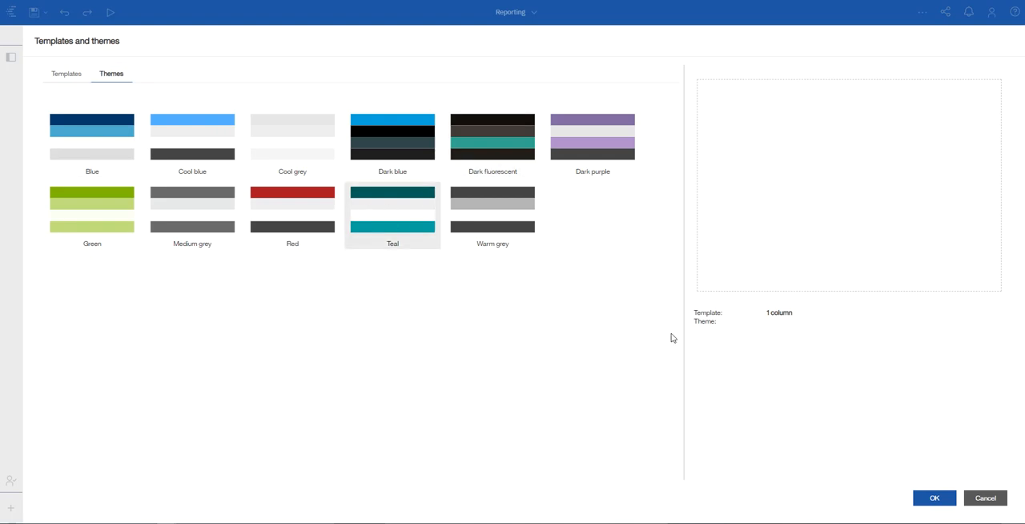
left_click(940, 498)
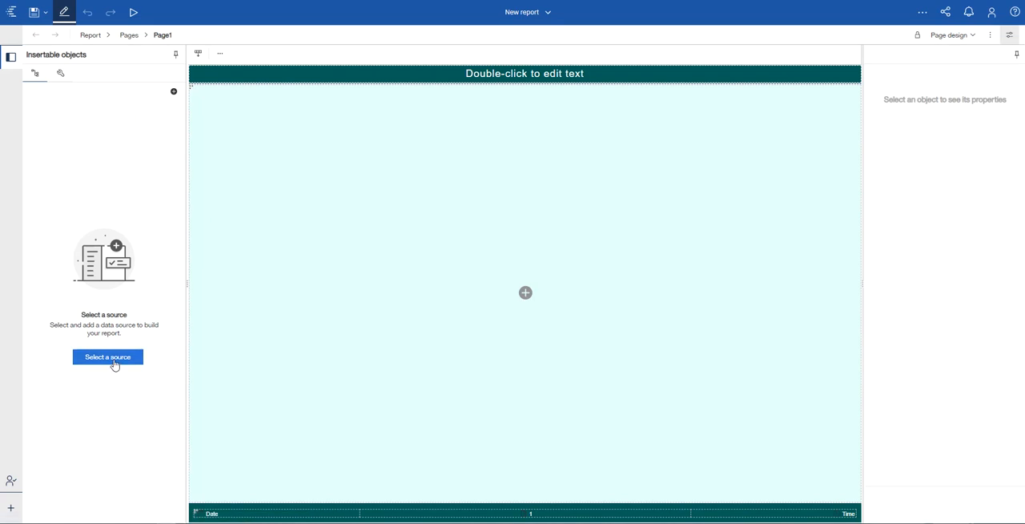
Step: Add the Coffee sales and marketing data module from Team content > Samples > Data as the report source
left_click(113, 361)
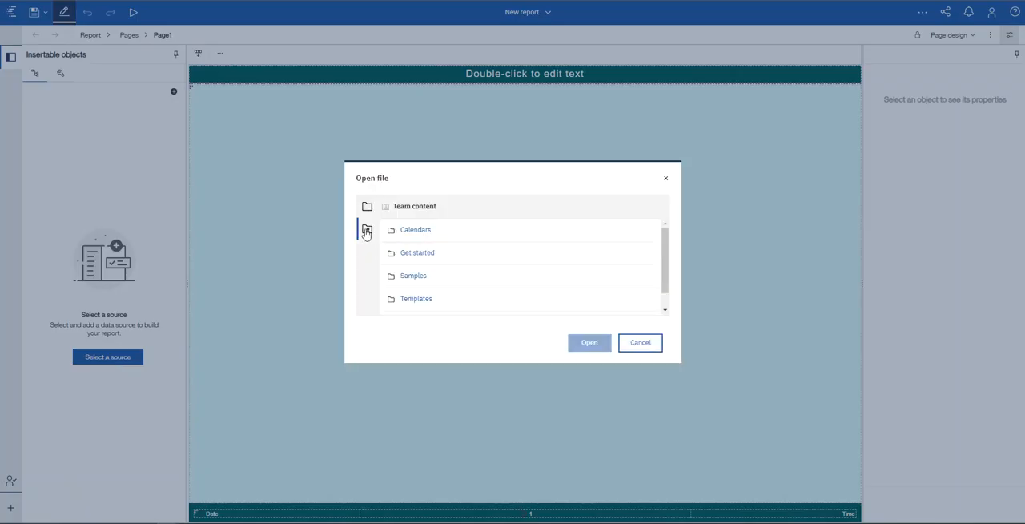
left_click(416, 278)
scroll(416, 273, "down", 1)
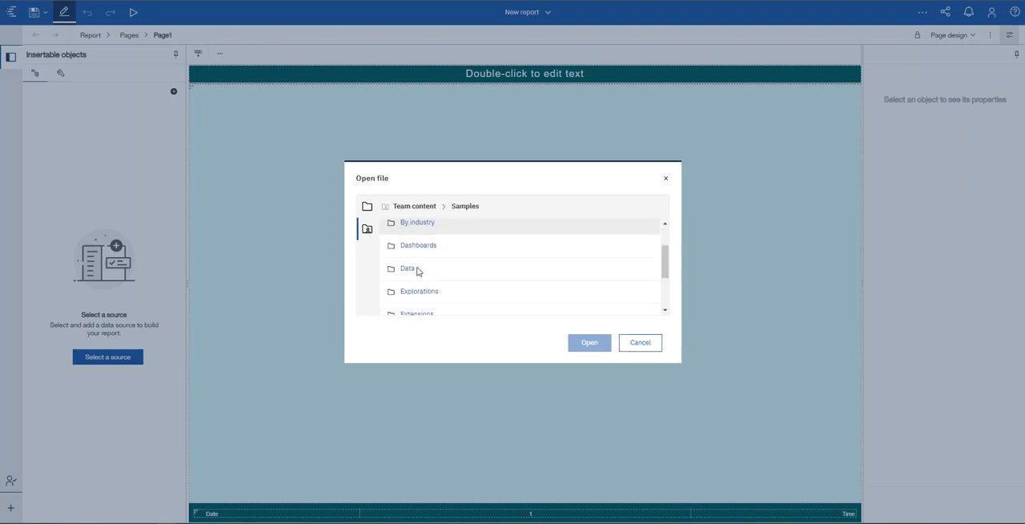
left_click(410, 269)
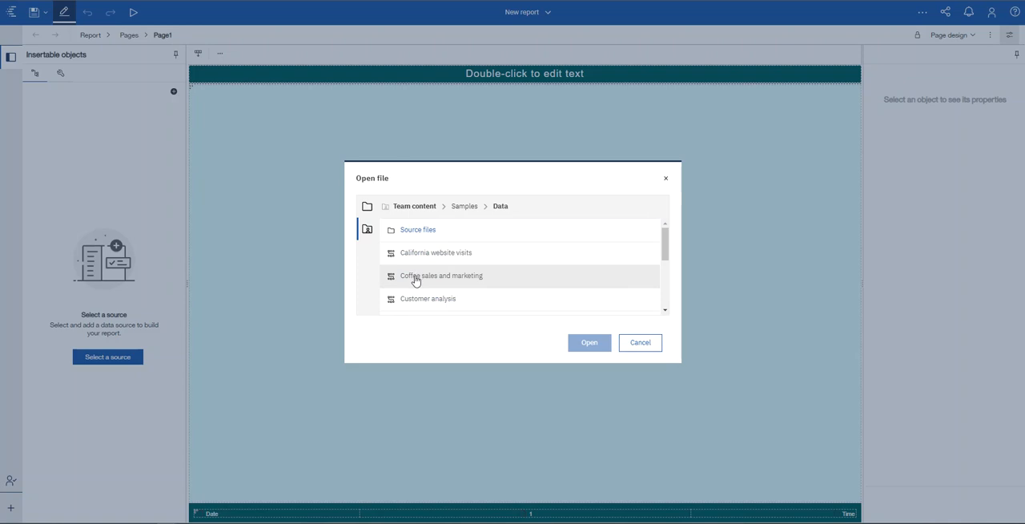
left_click(411, 278)
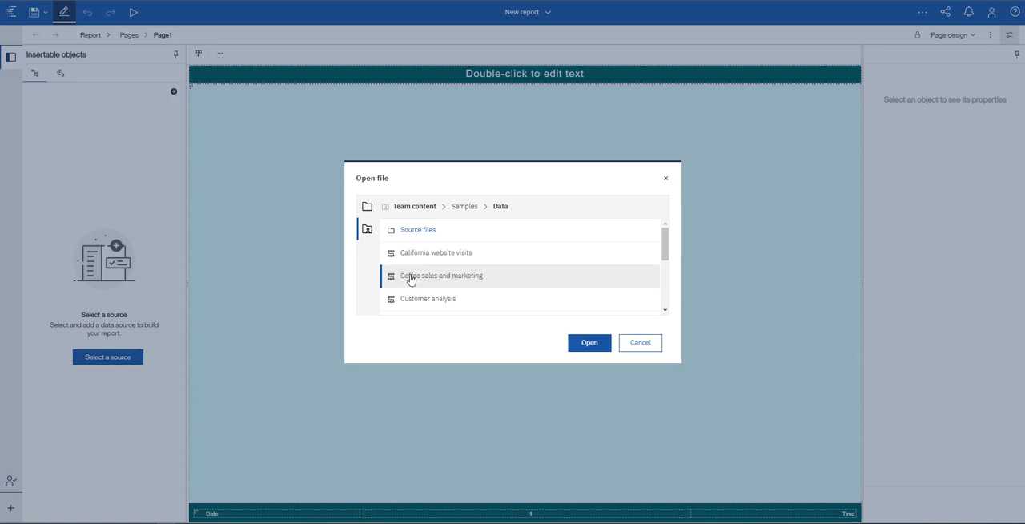
left_click(586, 345)
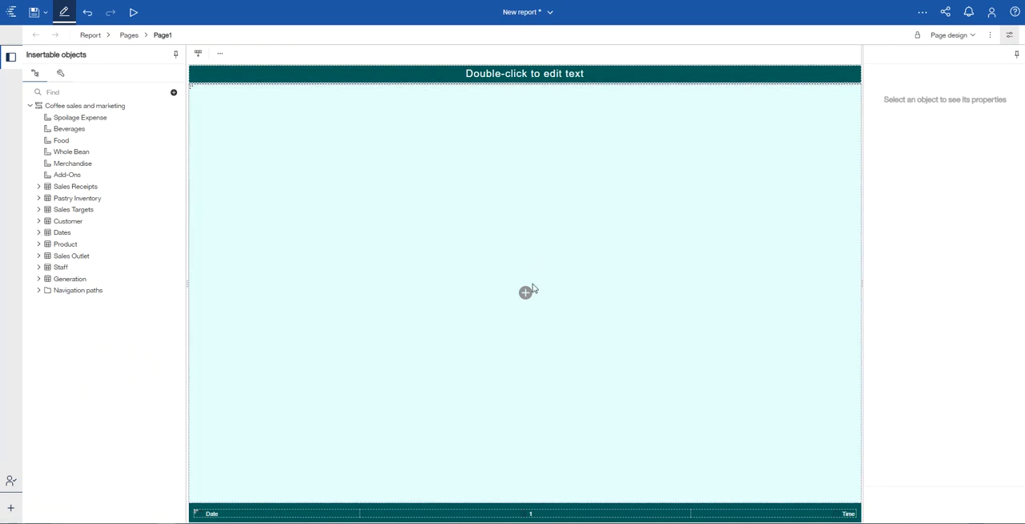
Step: Insert a list object with the default query into the empty page body
left_click(525, 293)
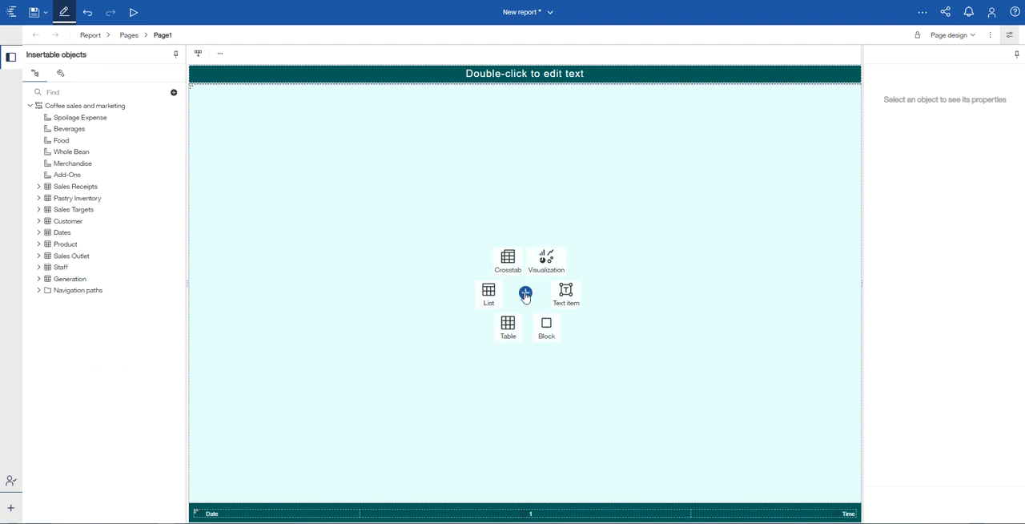
left_click(488, 294)
left_click(522, 328)
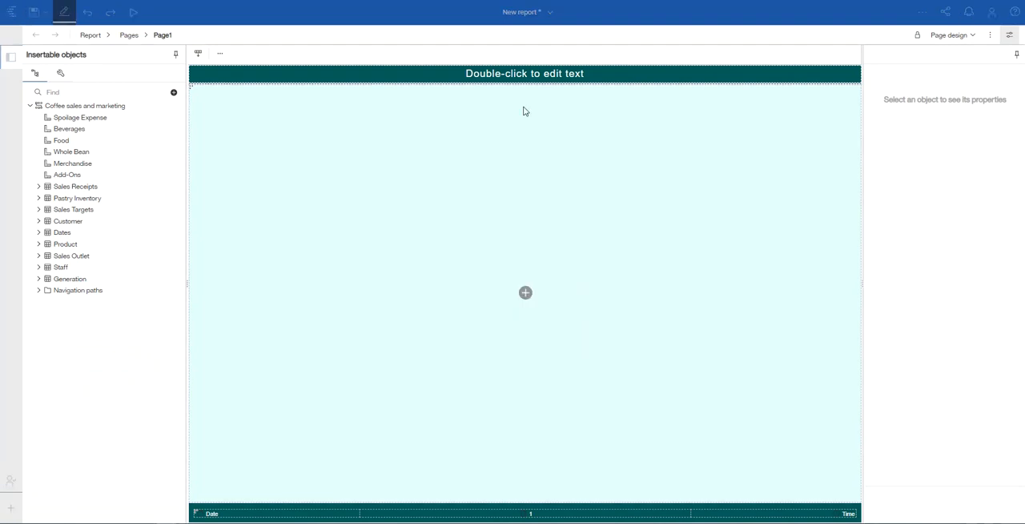
Step: Set the page header text to "IF-THEN-ELSE STATEMENT"
double_click(515, 77)
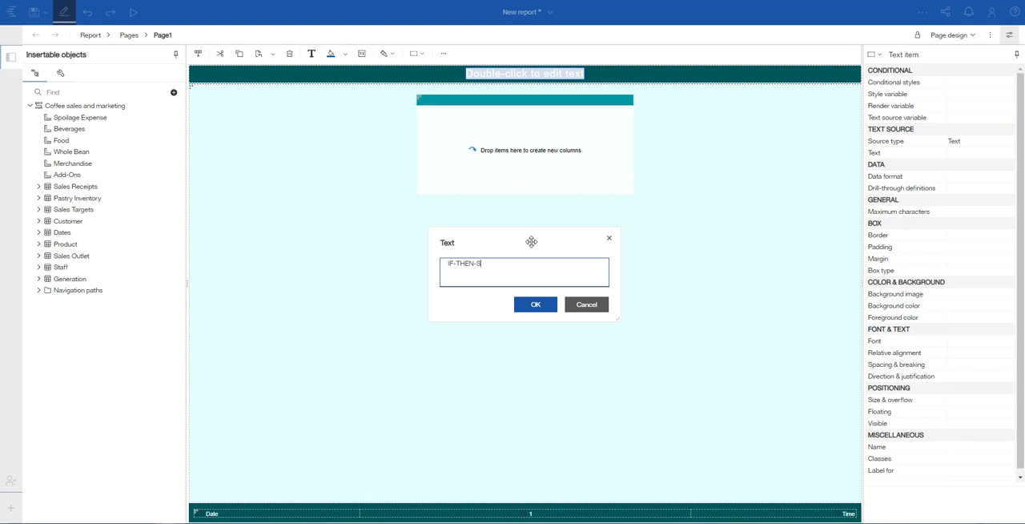
type("IF-THEN-ELSE STATEMENT")
left_click(536, 304)
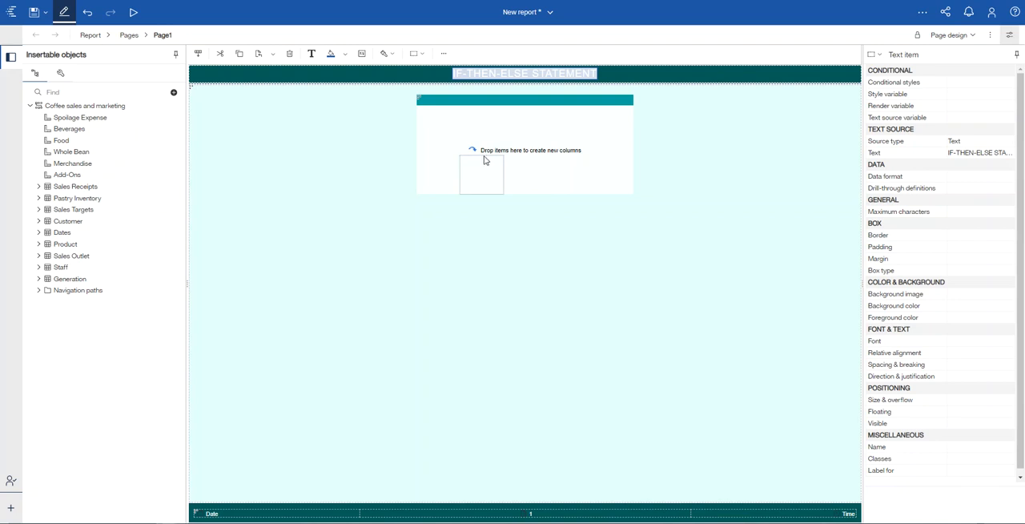
Step: Add Sales from Sales Receipts to the list, place Product from the Product table before it, and preview the page
left_click(39, 188)
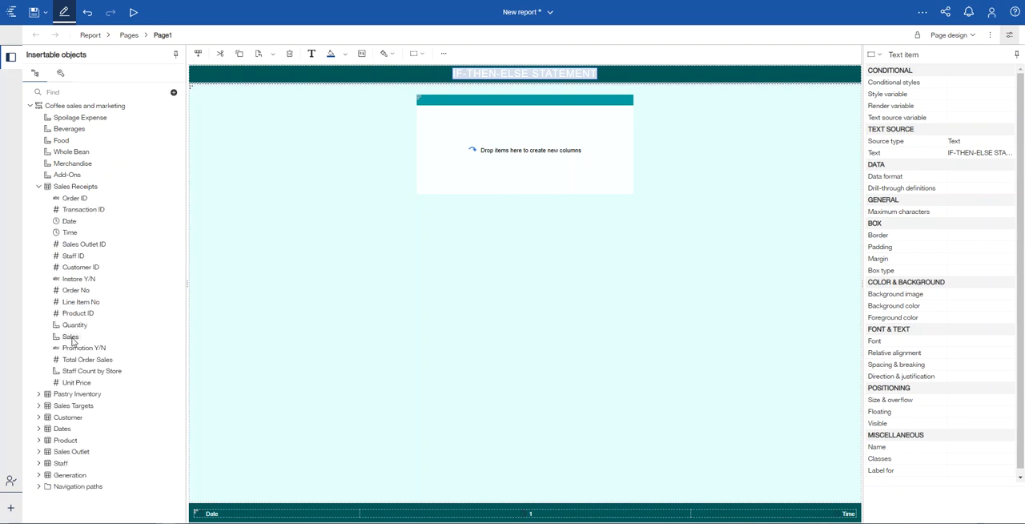
left_click_drag(72, 338, 449, 164)
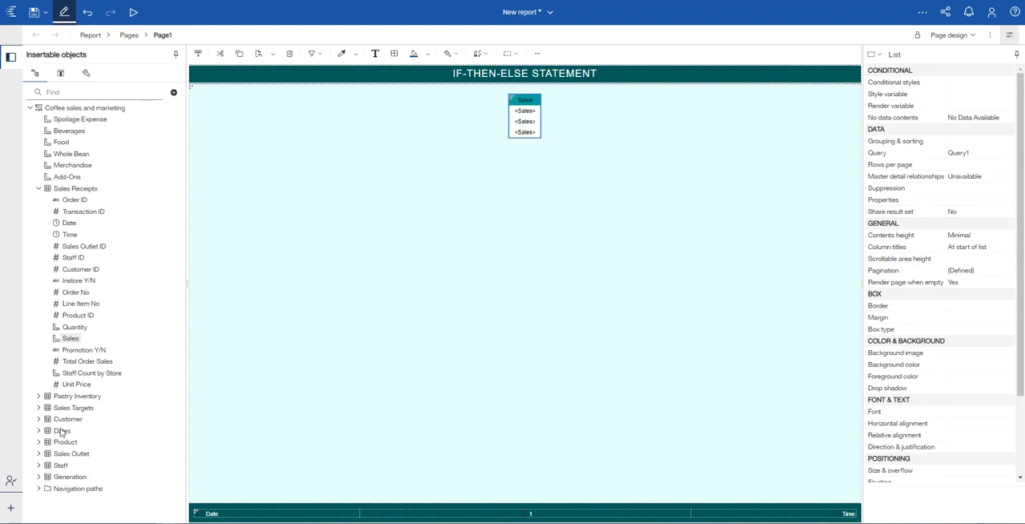
left_click(39, 188)
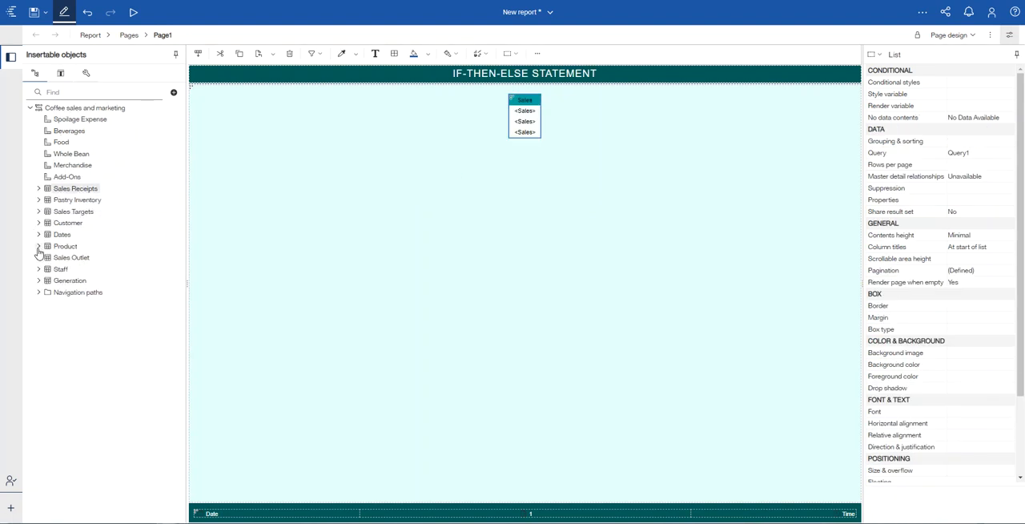
left_click(39, 247)
left_click_drag(74, 304, 517, 130)
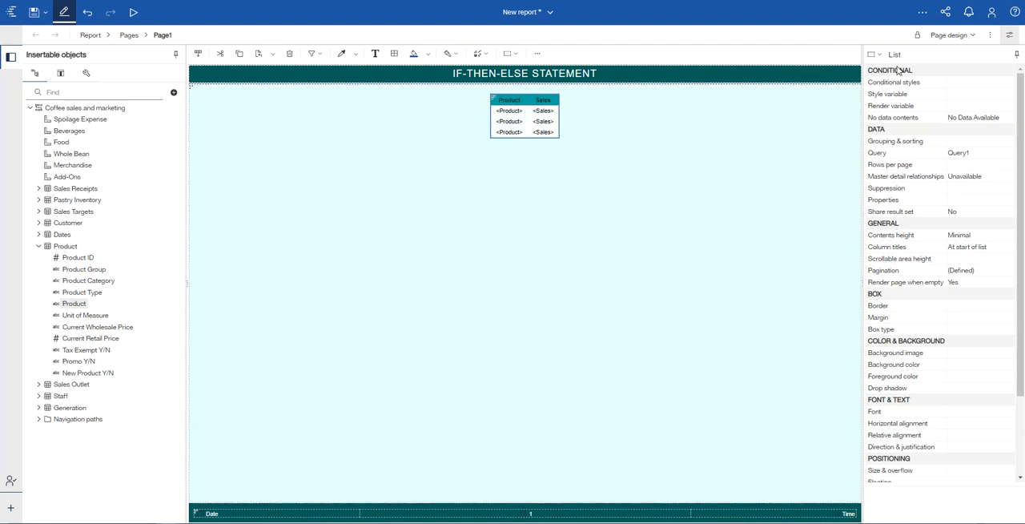
left_click(945, 35)
left_click(951, 68)
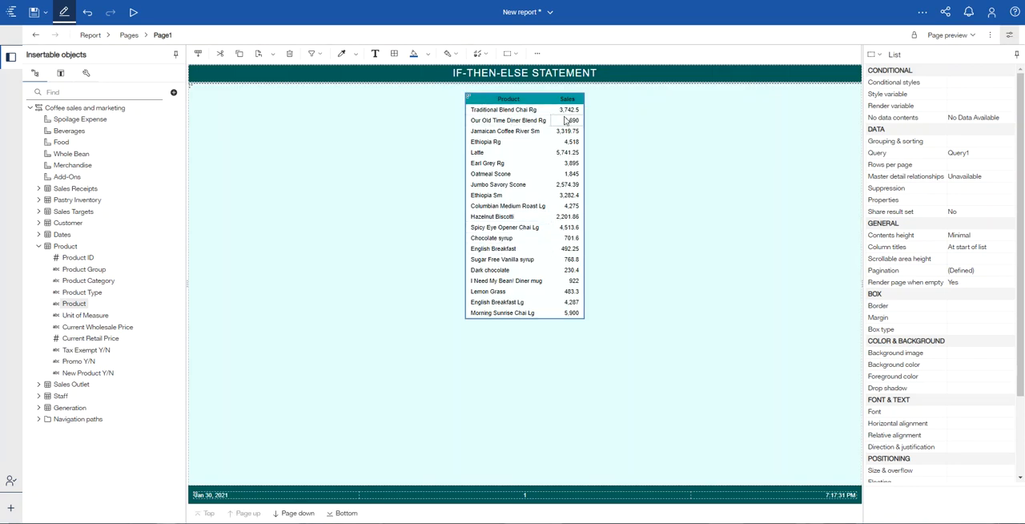
Step: Set the font size of the list's Product and Sales columns, including their titles, to 12 pt
left_click(499, 113)
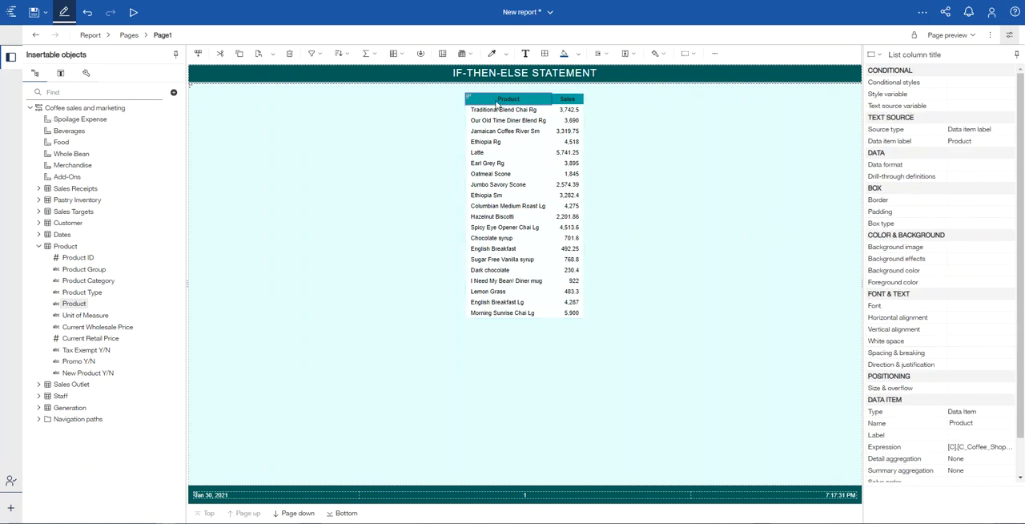
left_click(565, 112)
left_click(567, 99)
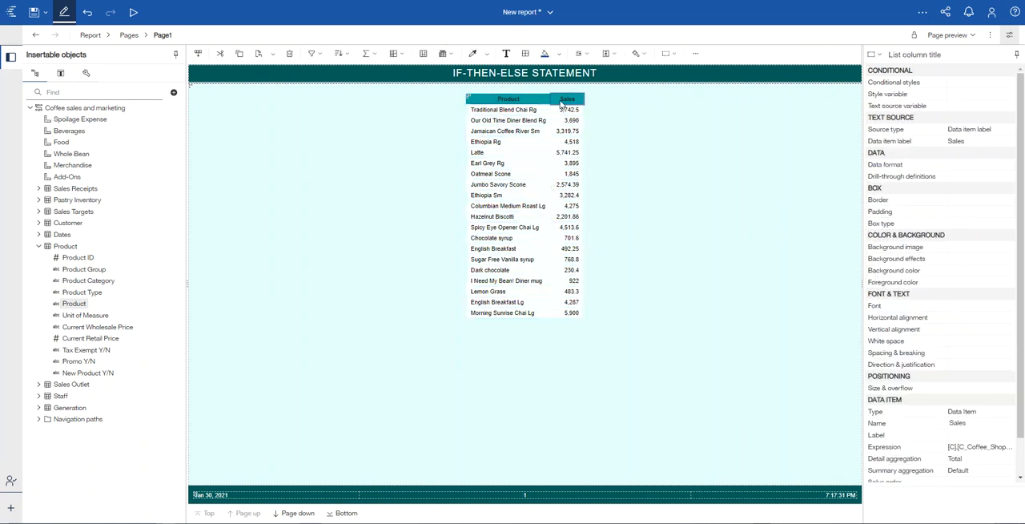
left_click(521, 100)
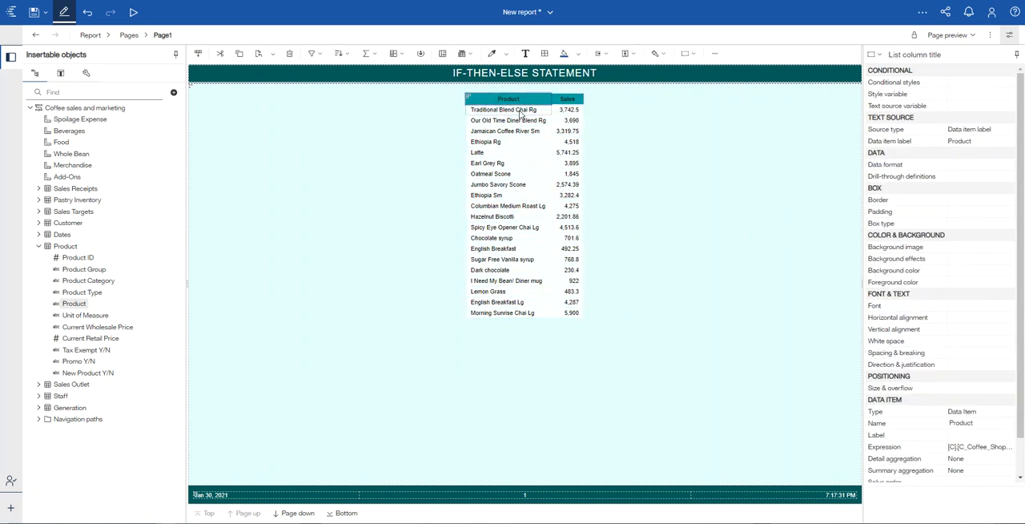
left_click(505, 112)
left_click(566, 112, "ctrl")
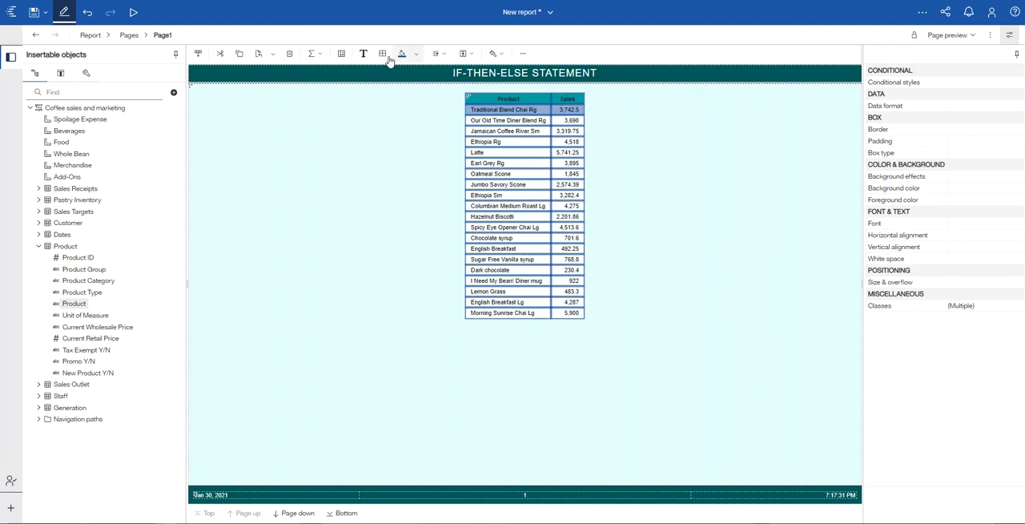
left_click(363, 54)
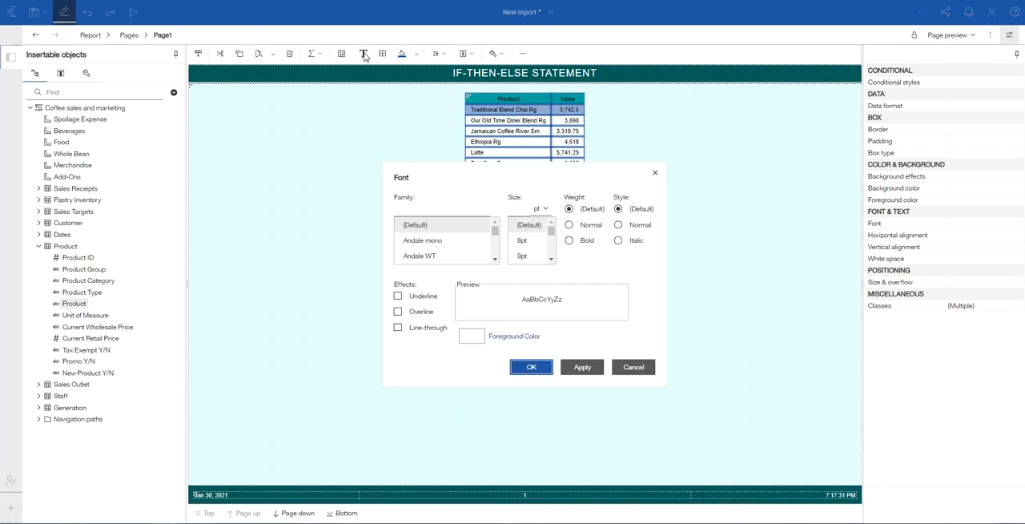
scroll(551, 258, "down", 4)
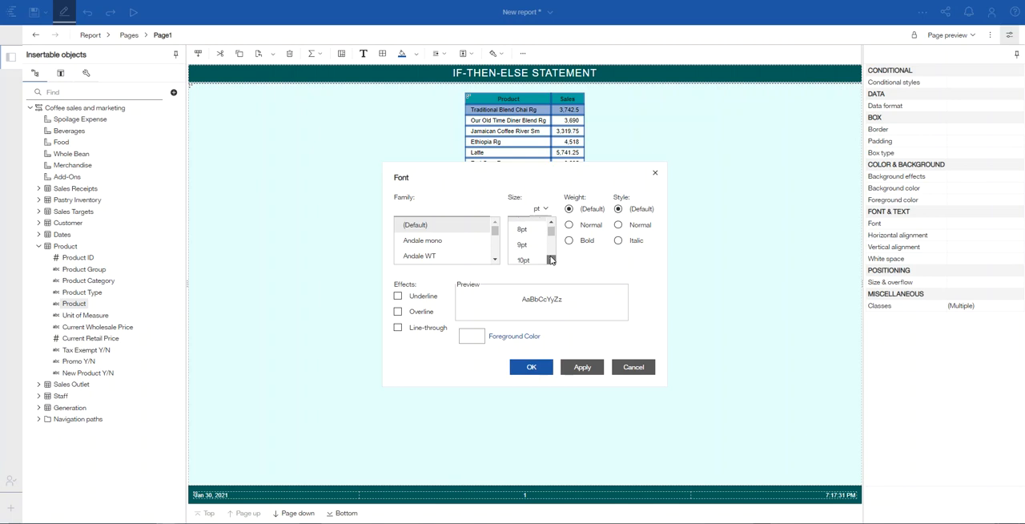
scroll(545, 239, "up", 2)
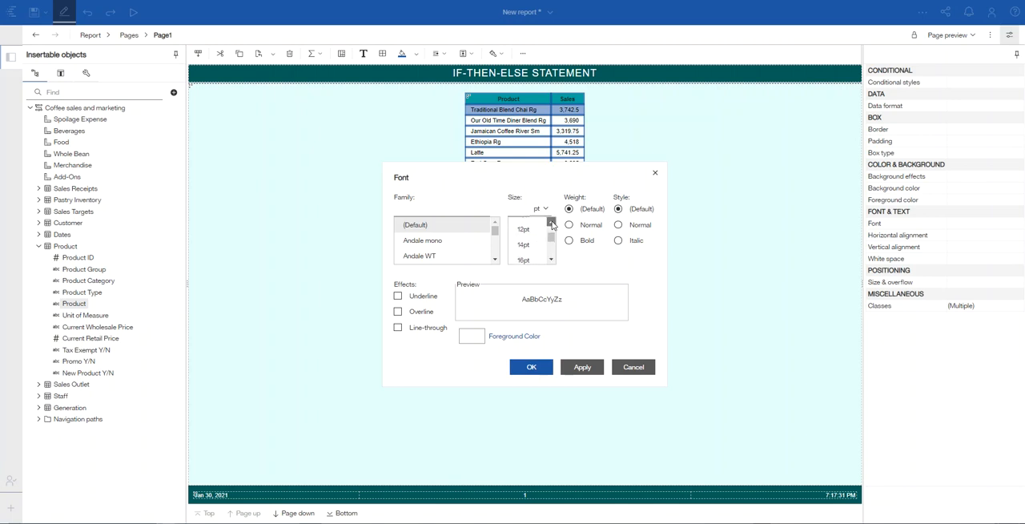
left_click(523, 237)
left_click(582, 368)
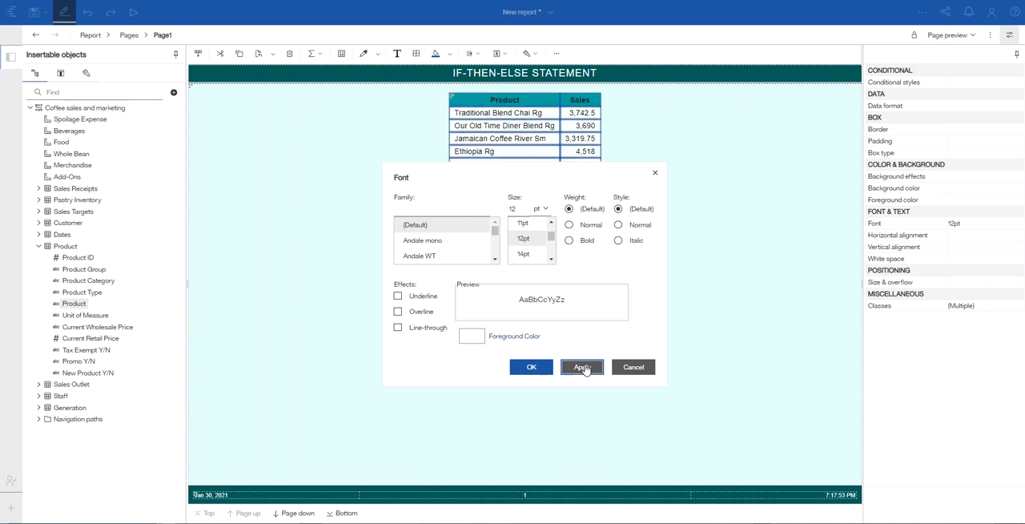
left_click(533, 367)
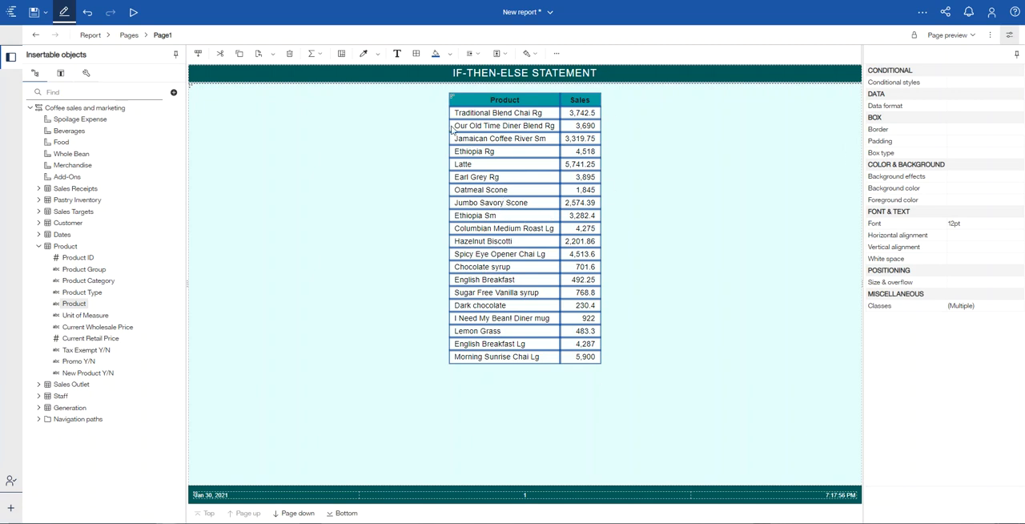
Step: Set the whole list's rows per page to 1000
left_click(454, 98)
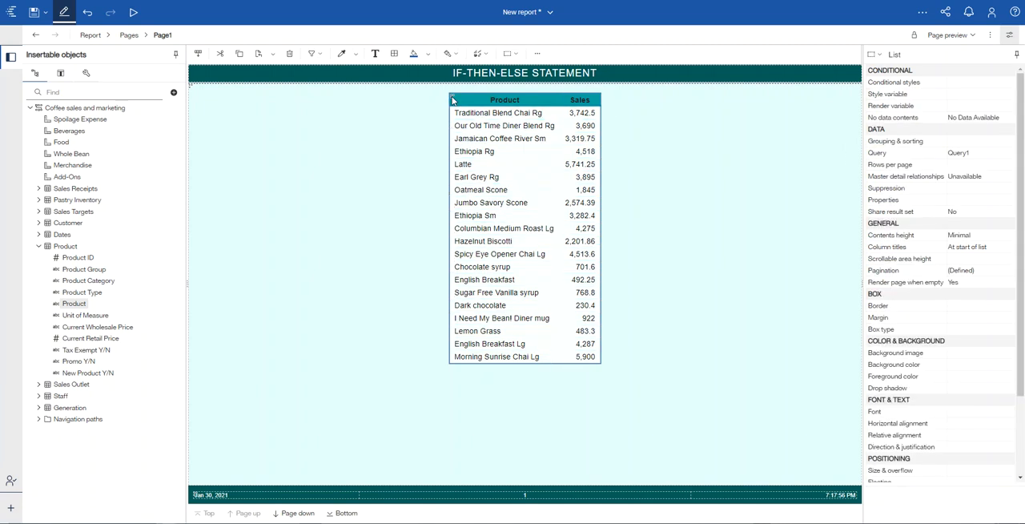
left_click(960, 164)
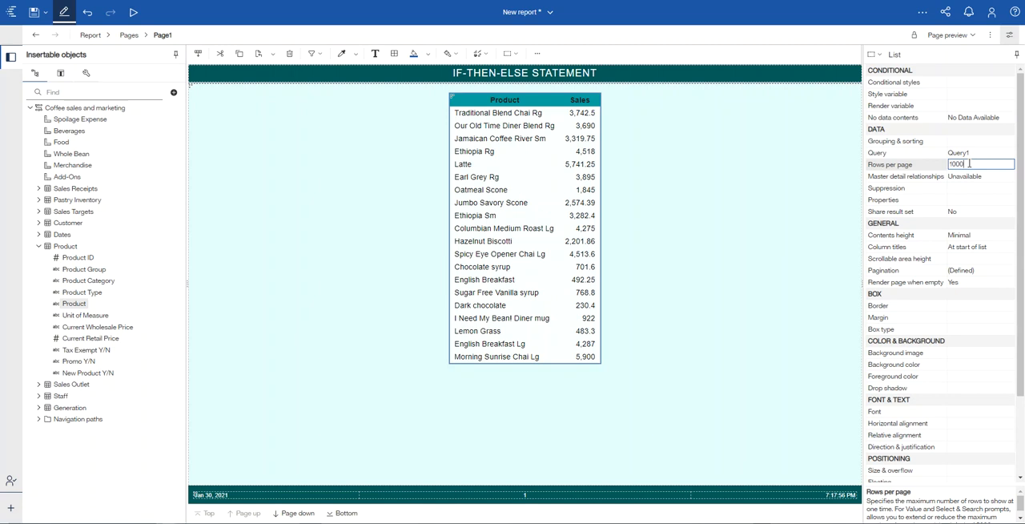
key("Return")
key("Return")
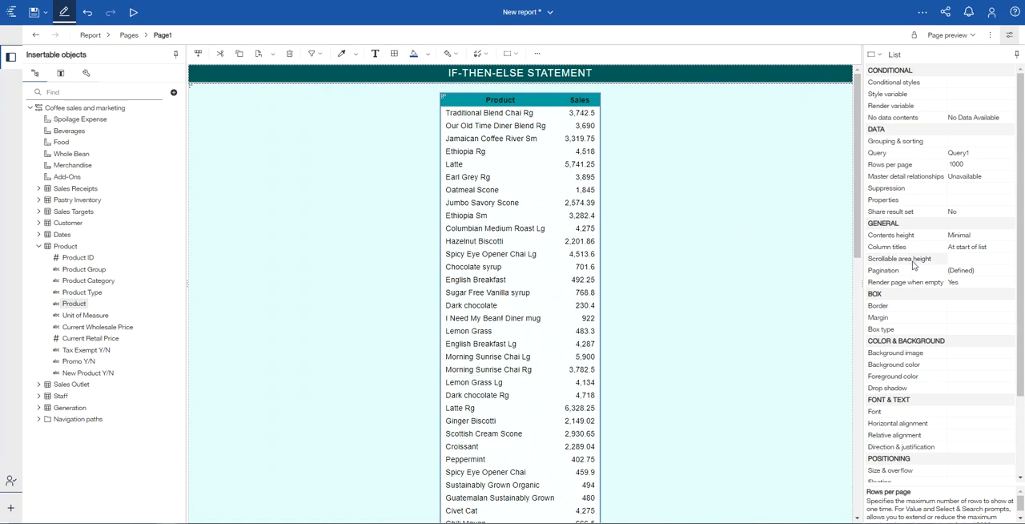
Step: Give the list a scrollable area height of 800 pixels and check that its rows scroll
left_click(966, 260)
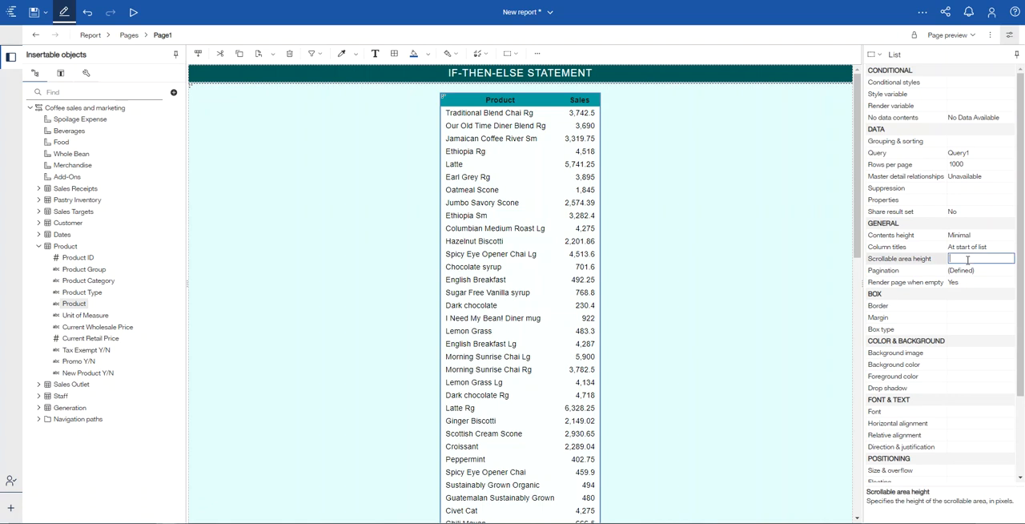
type("800")
key("Return")
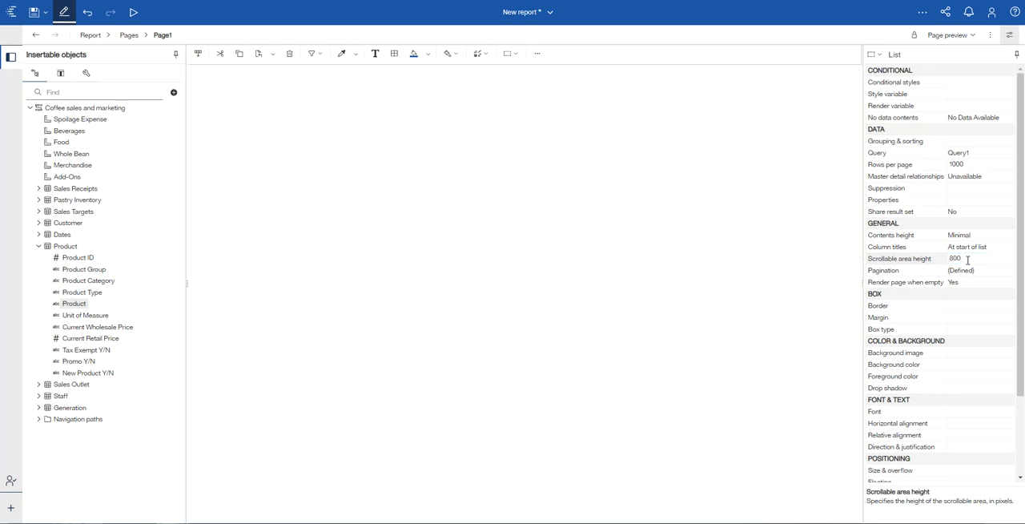
scroll(558, 256, "down", 10)
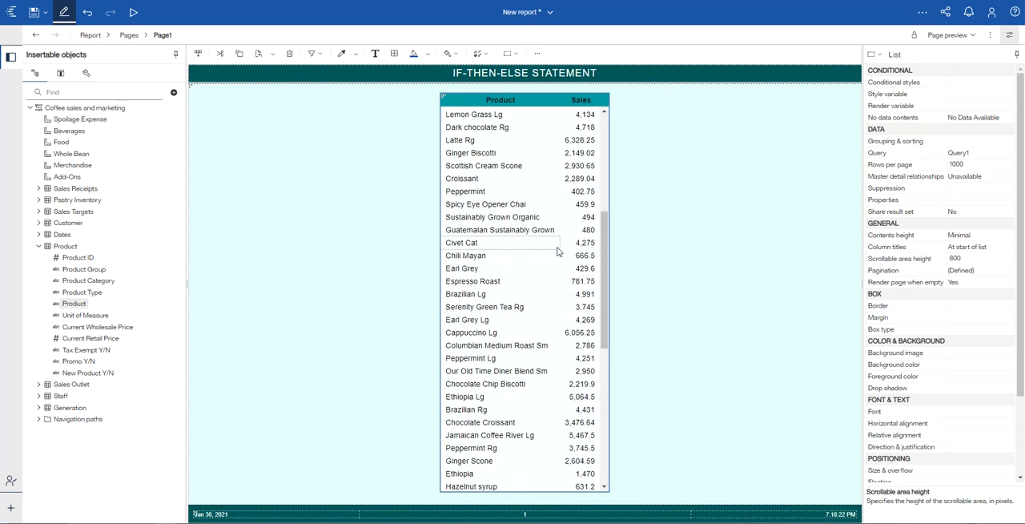
scroll(561, 258, "up", 10)
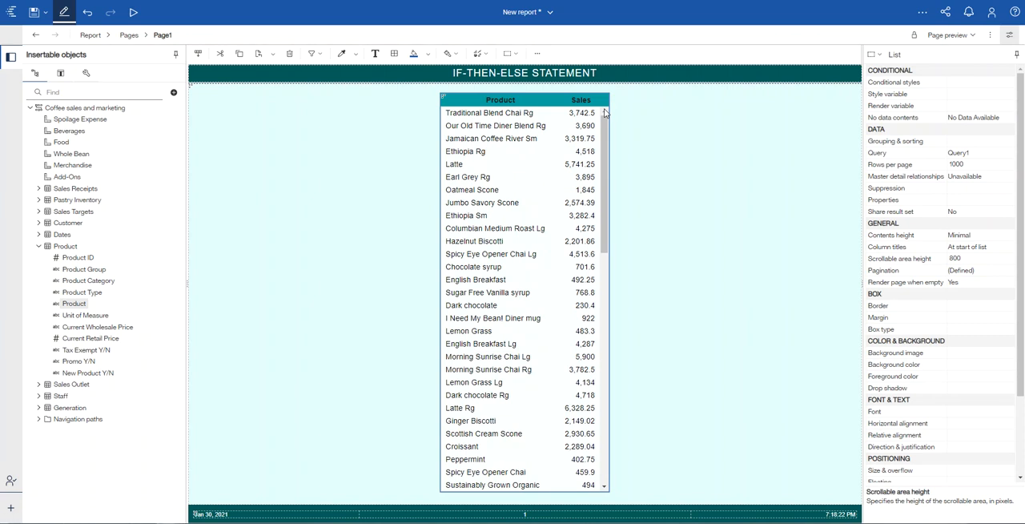
Step: Add a query calculation from the textual toolbox objects to the product and sales list
left_click(39, 248)
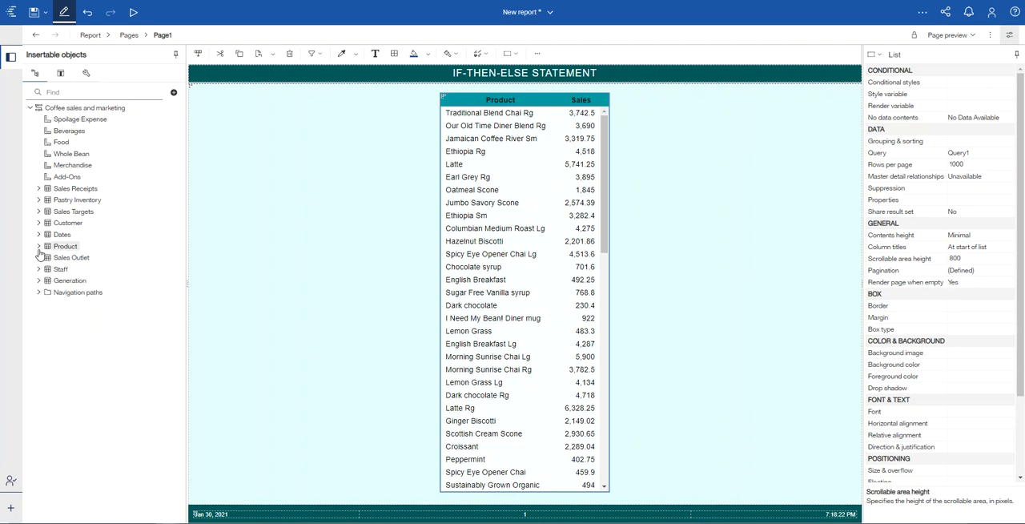
left_click(87, 73)
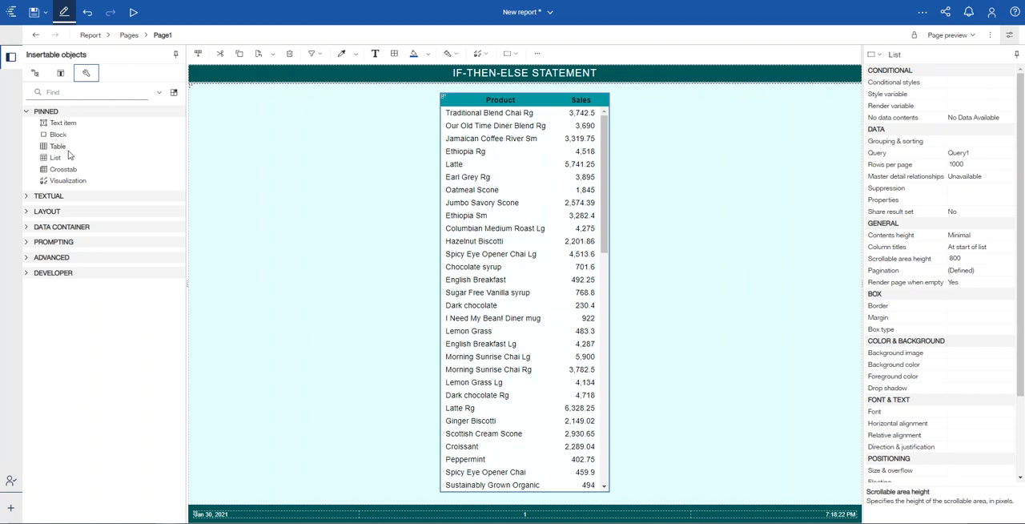
left_click(36, 199)
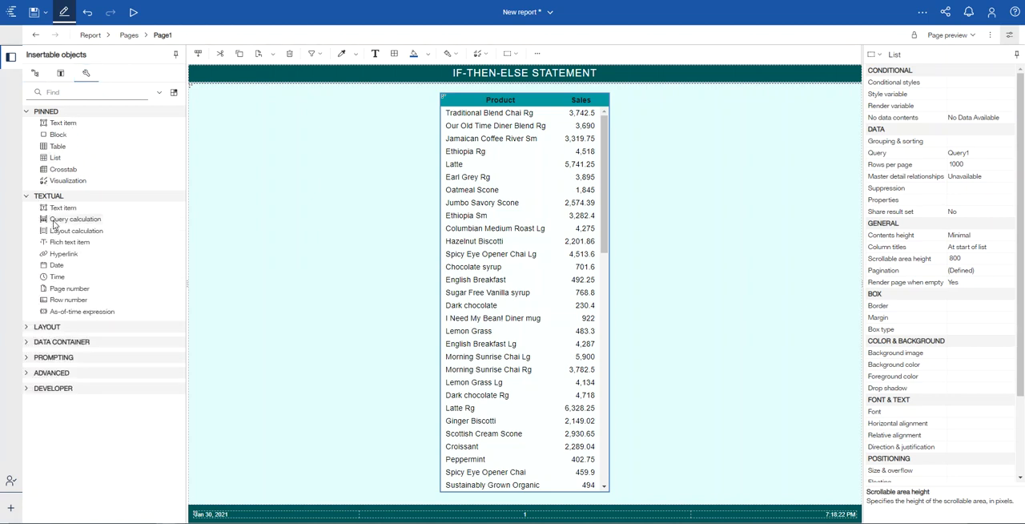
left_click_drag(55, 226, 571, 201)
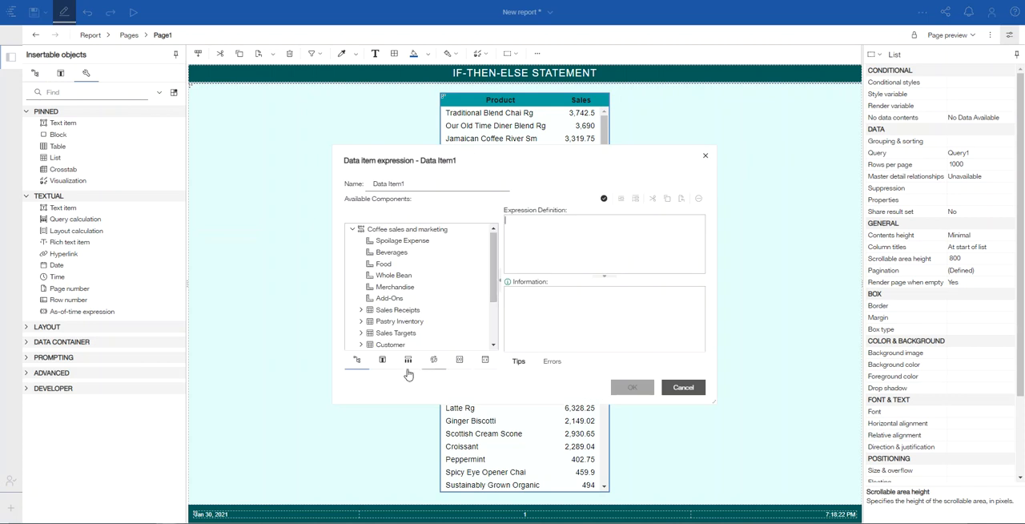
Step: Insert the if then else construct template into the calculation's expression definition
left_click(434, 363)
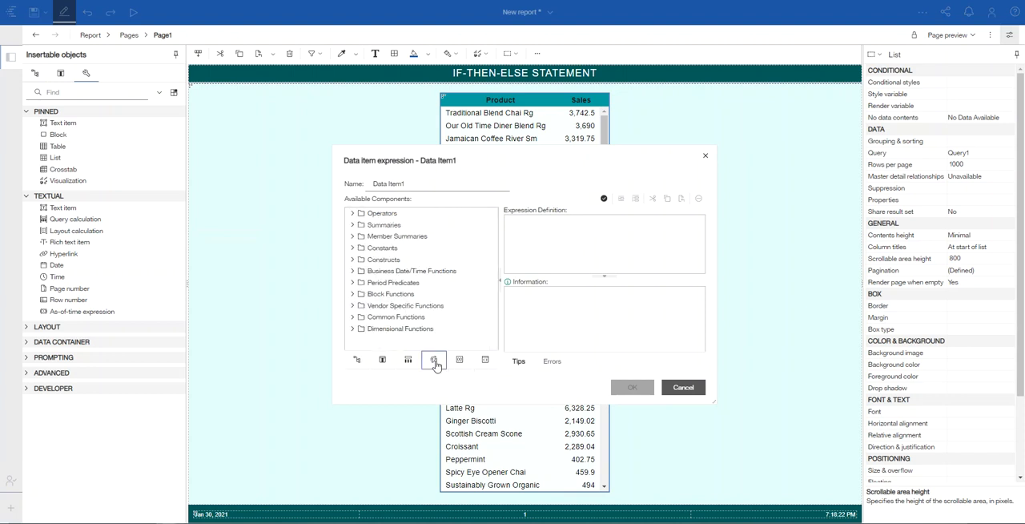
left_click(356, 262)
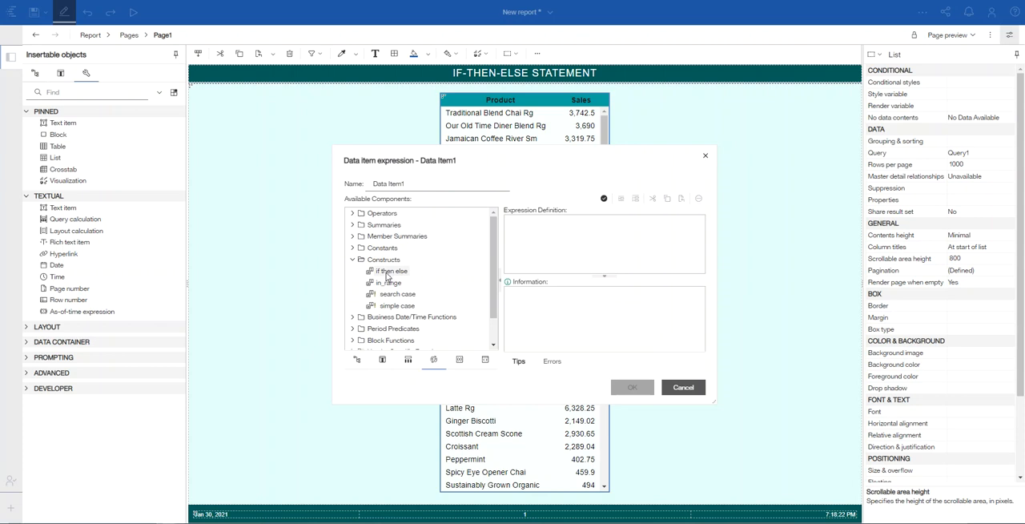
double_click(386, 272)
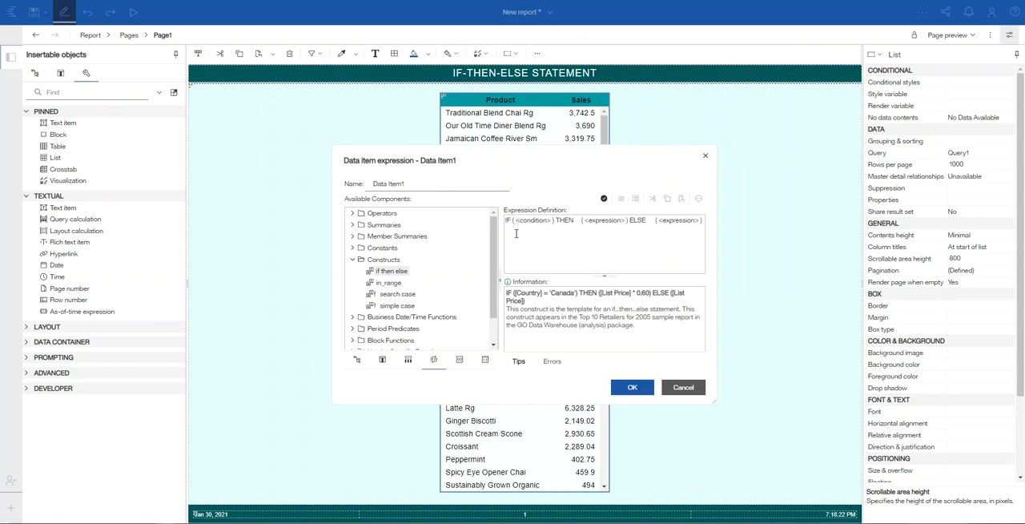
Step: Name the calculated data item "Good/Poor Sales"
left_click_drag(416, 185, 366, 187)
key("BackSpace")
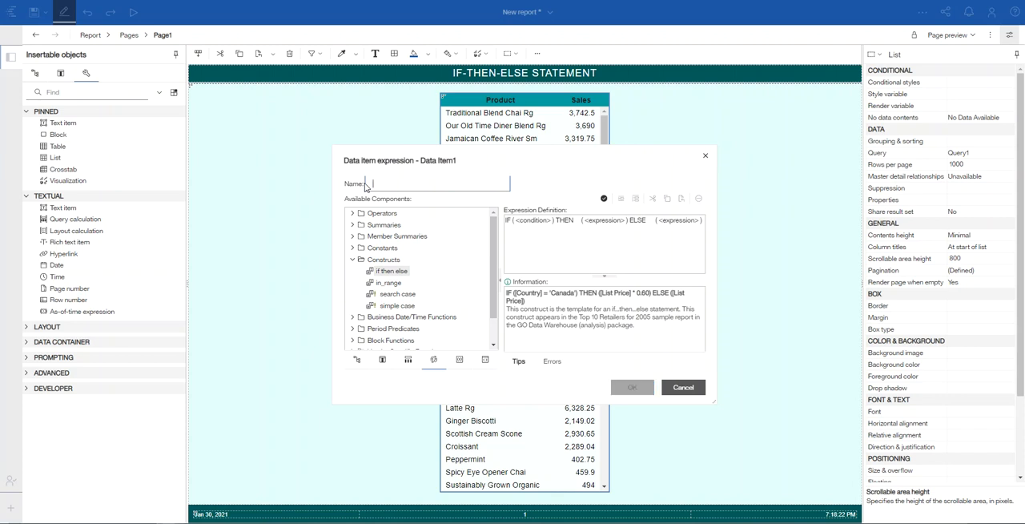
type("Goo")
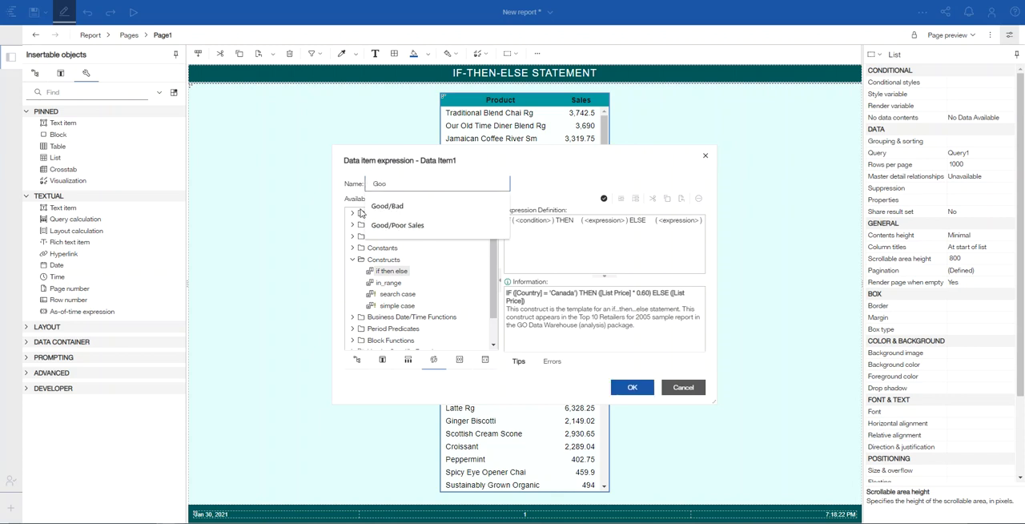
left_click(401, 227)
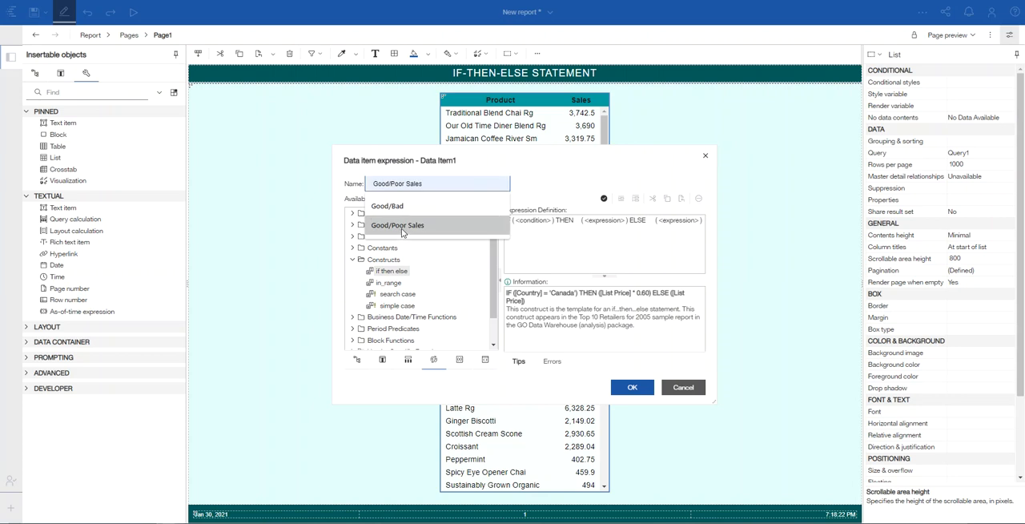
left_click(402, 231)
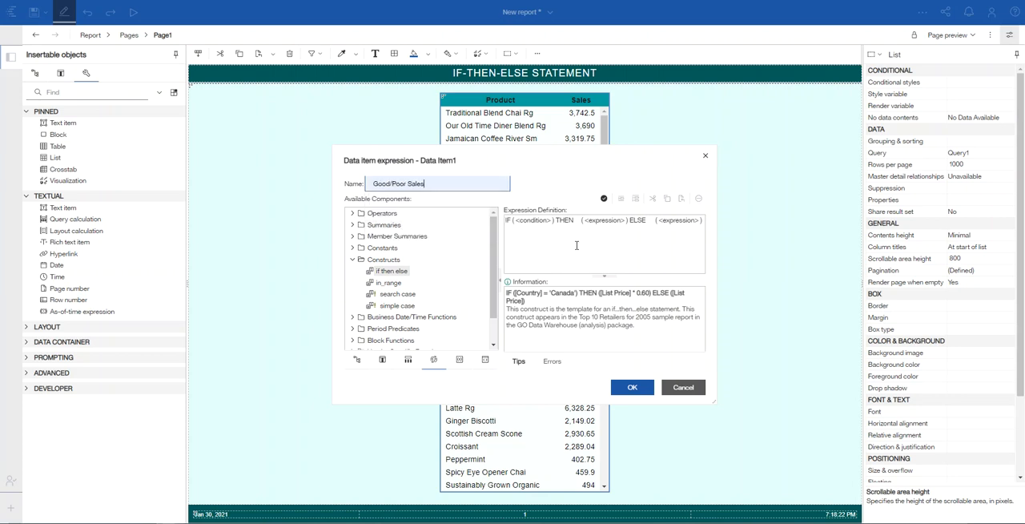
Step: Replace the IF condition placeholder with [Sales]<2900, using the Sales data item from the query
left_click(550, 219)
key("BackSpace")
key("BackSpace")
key("BackSpace")
key("BackSpace")
key("BackSpace")
key("BackSpace")
key("BackSpace")
key("BackSpace")
key("BackSpace")
key("BackSpace")
key("BackSpace")
key("BackSpace")
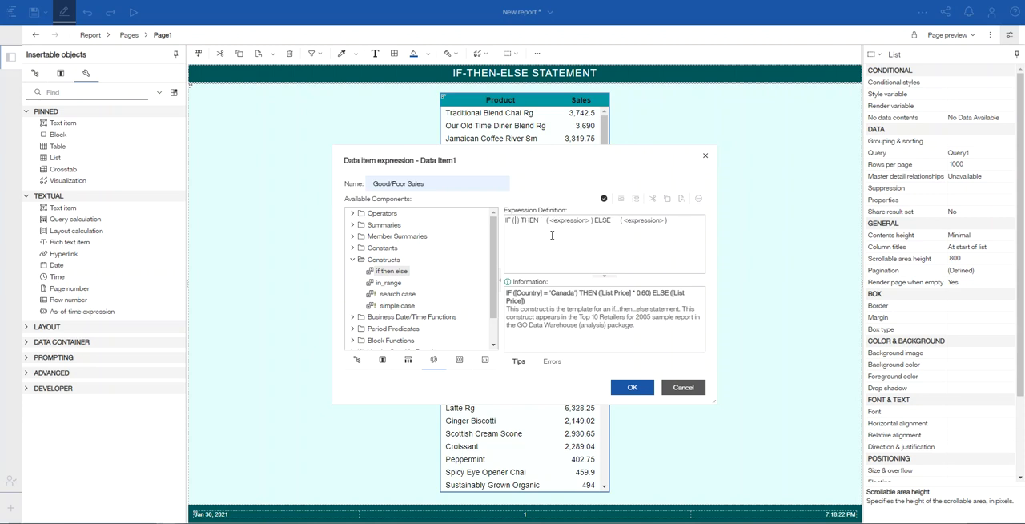
left_click(352, 261)
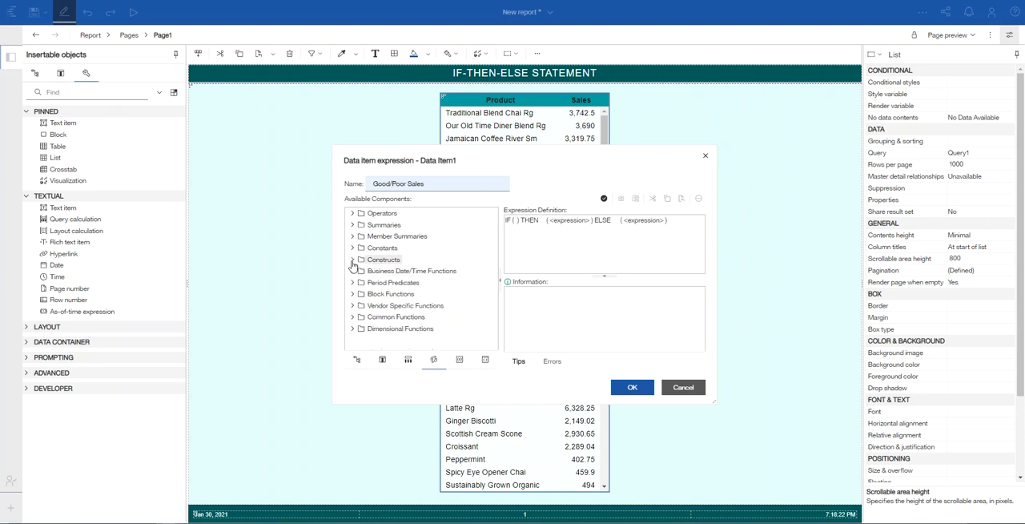
left_click(383, 361)
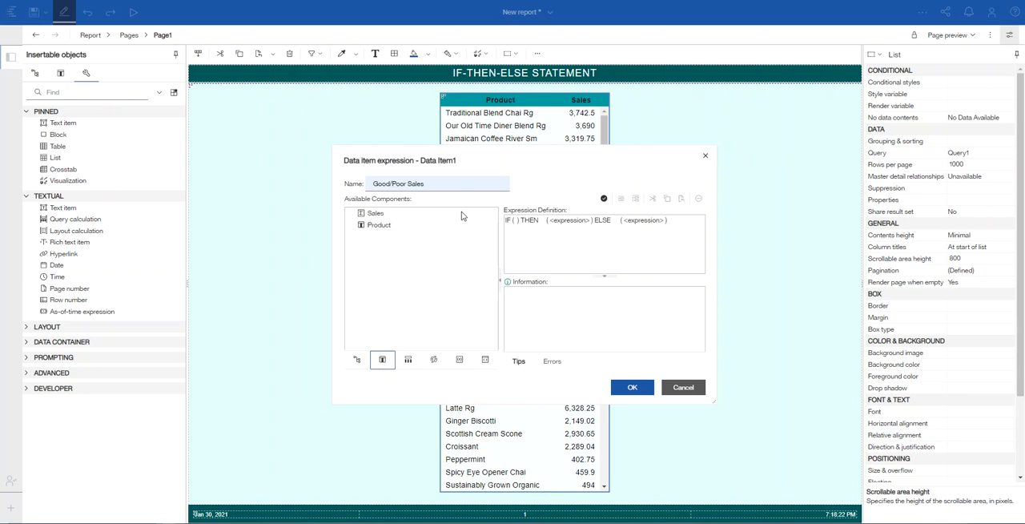
left_click(515, 219)
double_click(373, 213)
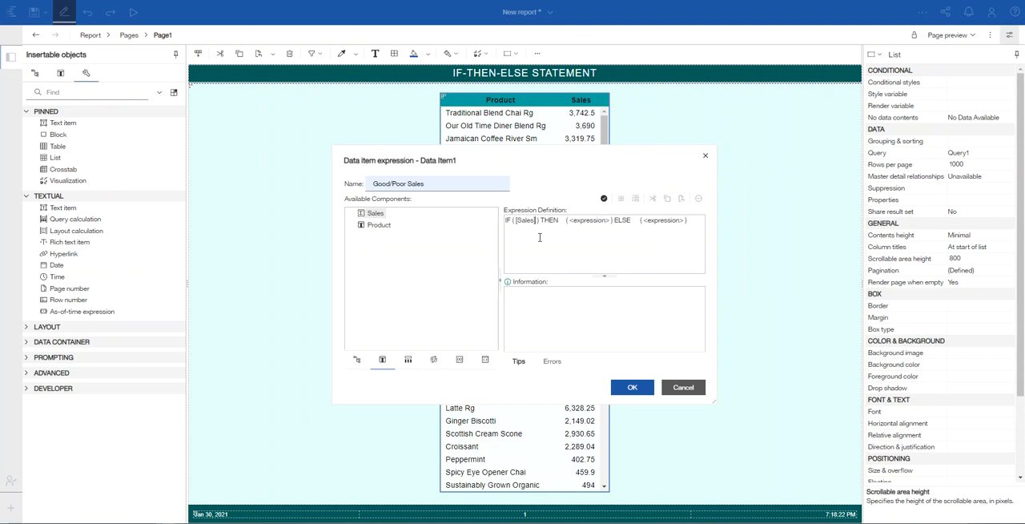
type("<2900")
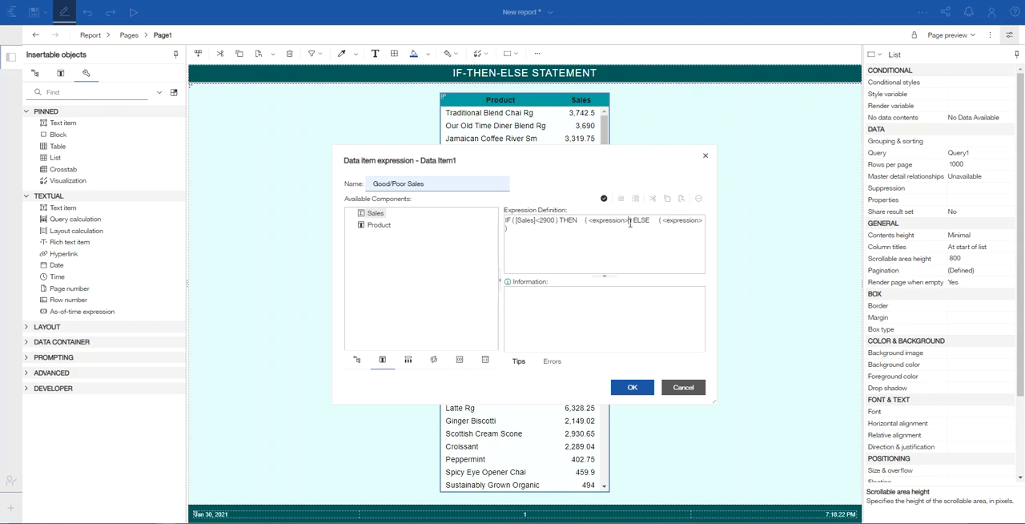
Step: Replace the THEN expression placeholder with the text 'Poor Sales'
key("BackSpace")
key("BackSpace")
key("BackSpace")
key("BackSpace")
key("BackSpace")
key("BackSpace")
key("BackSpace")
key("BackSpace")
key("BackSpace")
key("BackSpace")
key("BackSpace")
key("BackSpace")
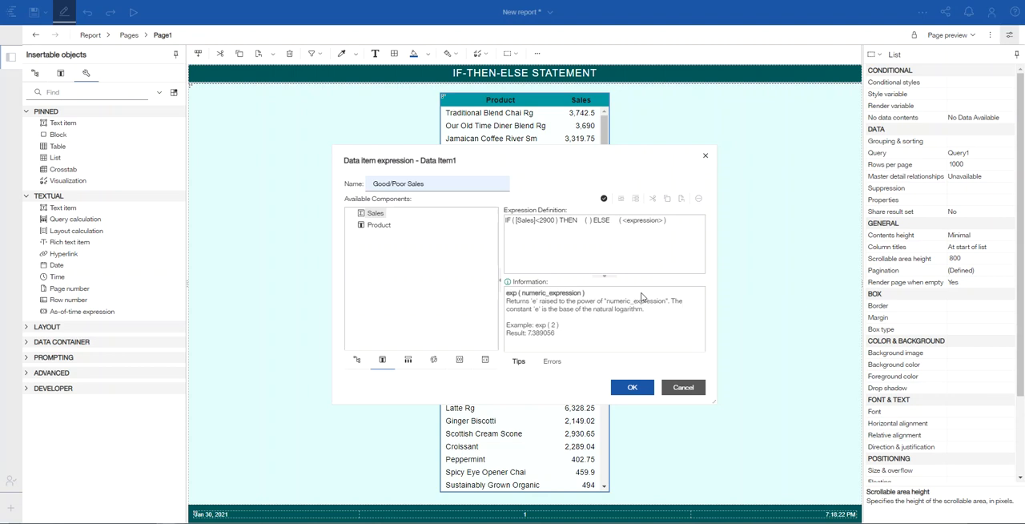
type("'Poor Sales'")
Step: Replace the ELSE expression placeholder with the text 'Good Sales'
key("BackSpace")
key("BackSpace")
key("BackSpace")
key("BackSpace")
key("BackSpace")
key("BackSpace")
key("BackSpace")
key("BackSpace")
key("BackSpace")
key("BackSpace")
key("BackSpace")
key("BackSpace")
type("'g")
key("BackSpace")
type("G")
key("BackSpace")
key("BackSpace")
type("'Good Sales")
left_click(380, 225)
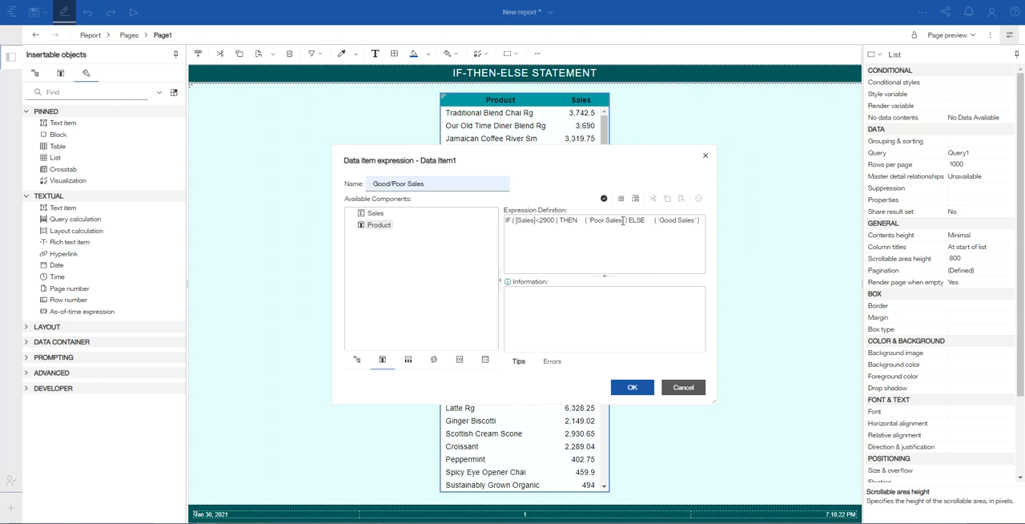
Step: Review the quoted 'Poor Sales' and 'Good Sales' texts and validate the expression
left_click_drag(622, 220, 590, 220)
left_click_drag(695, 222, 662, 223)
left_click(663, 219)
left_click(604, 199)
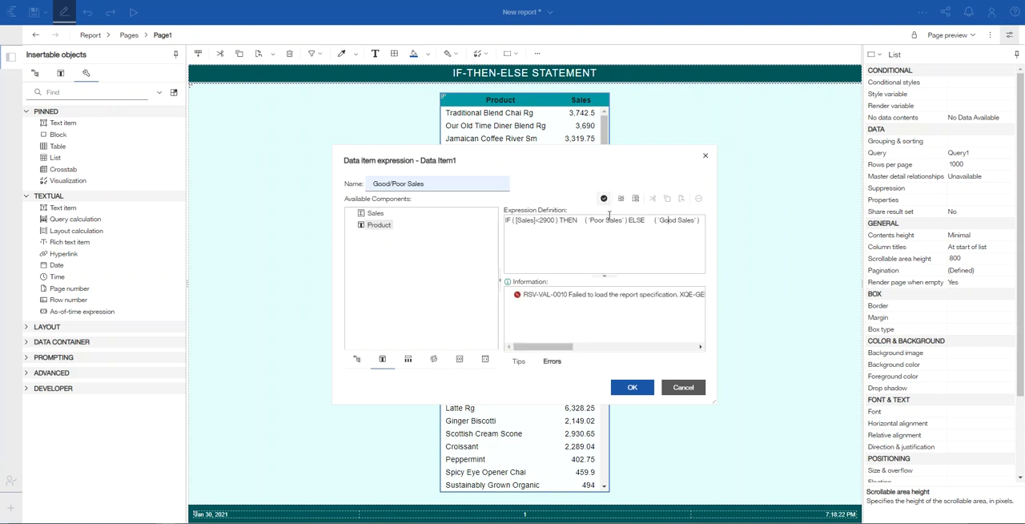
Step: Validate the Good/Poor Sales expression again and accept the calculation into the list
left_click(604, 199)
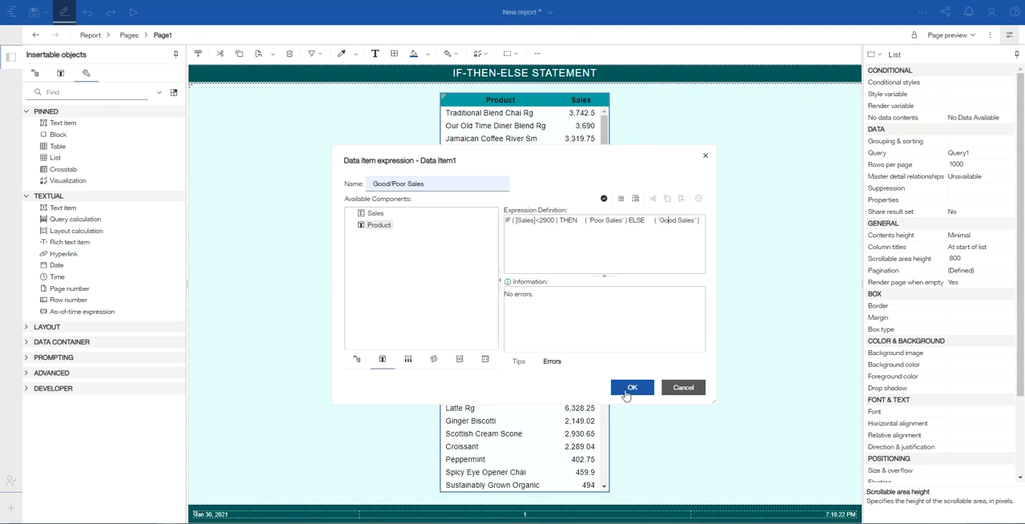
left_click(632, 387)
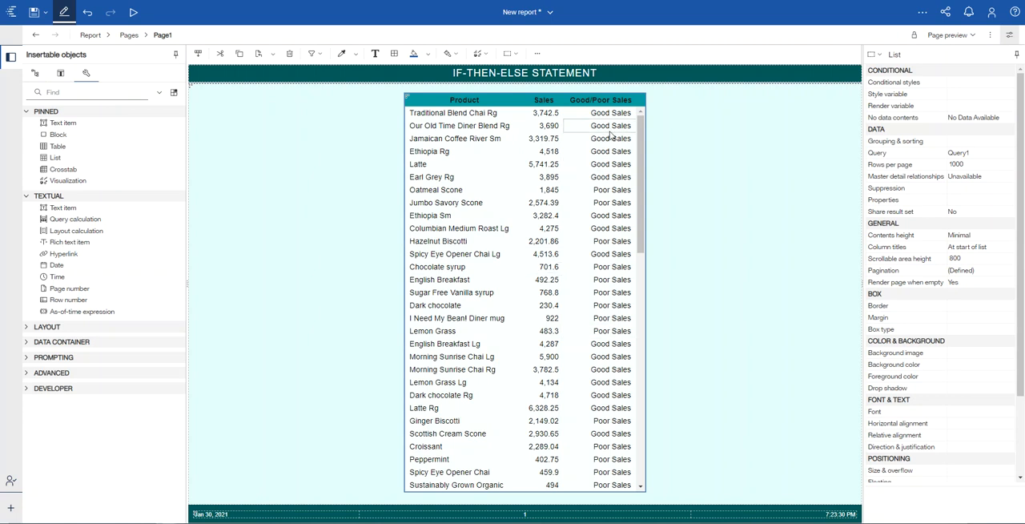
Step: Give the Good/Poor Sales column header a yellow background
left_click(595, 100)
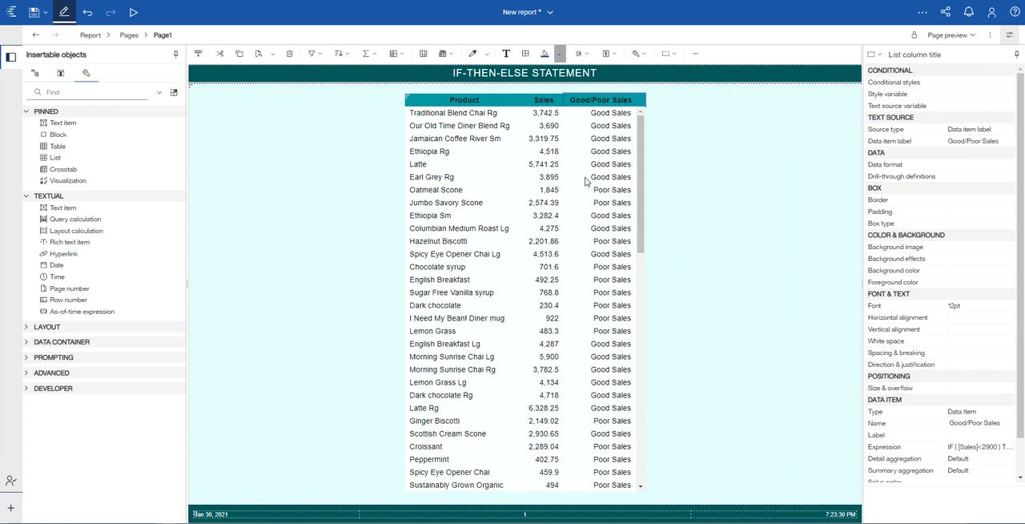
left_click(559, 58)
left_click(665, 182)
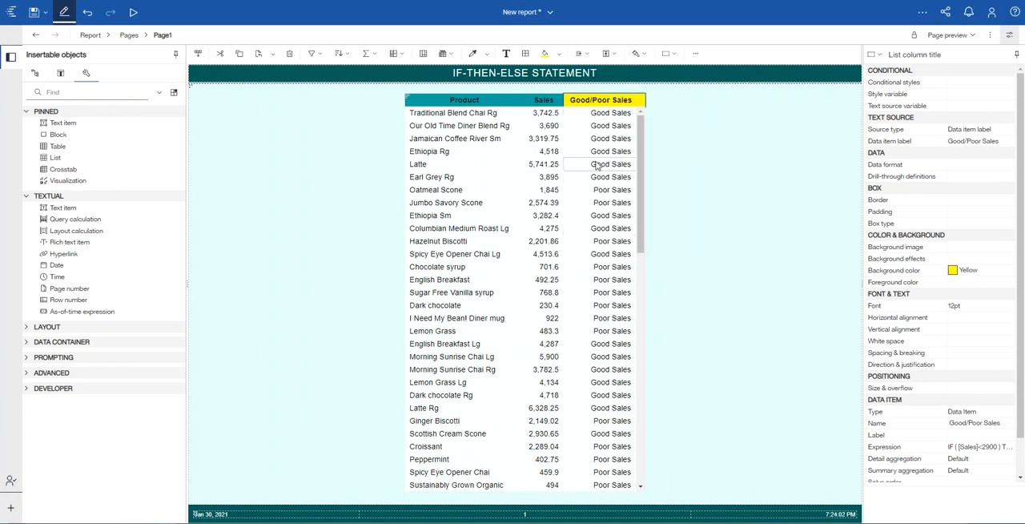
left_click(632, 117)
left_click(606, 104)
Step: Add a query calculation after the Good/Poor Sales column and name it Expensive/Cheap
left_click_drag(64, 225, 615, 190)
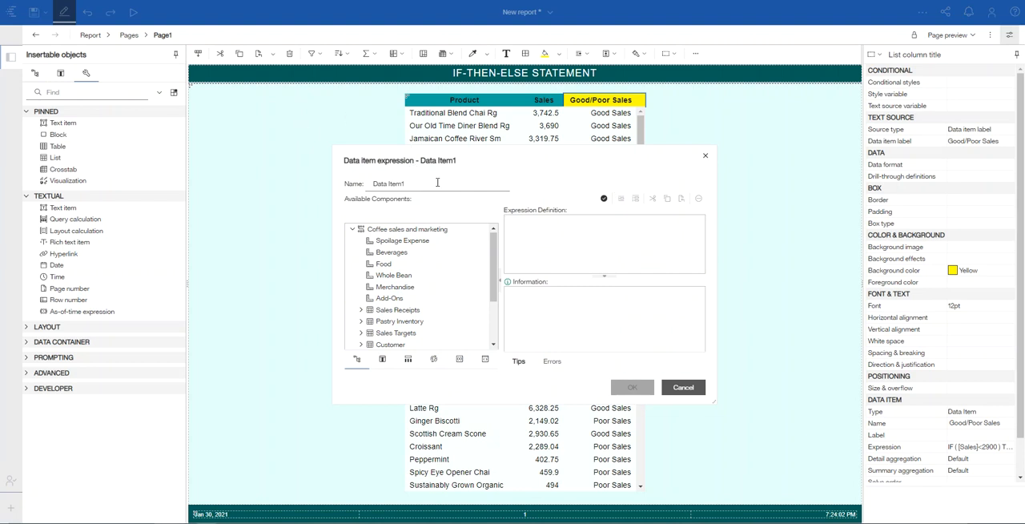
left_click(422, 185)
key("BackSpace")
key("BackSpace")
key("BackSpace")
key("BackSpace")
key("BackSpace")
key("BackSpace")
key("BackSpace")
key("BackSpace")
key("BackSpace")
key("BackSpace")
type("Expensive/Cheap")
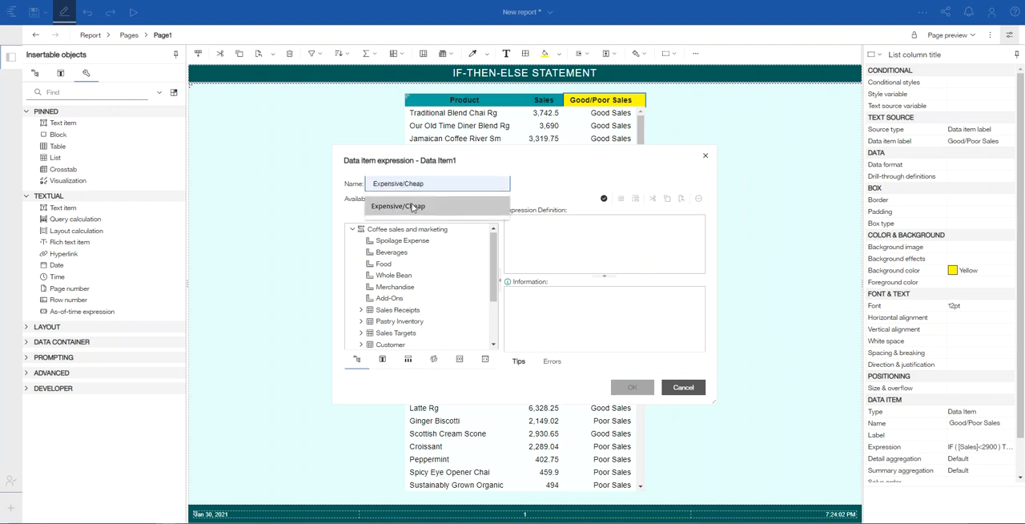
left_click(413, 207)
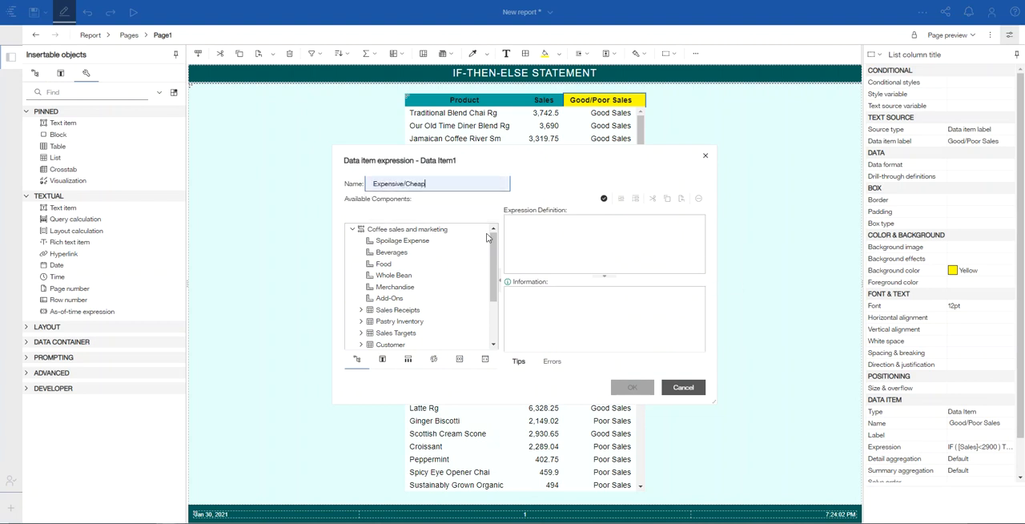
Step: Insert the if then else construct into the Expensive/Cheap expression definition
left_click(435, 361)
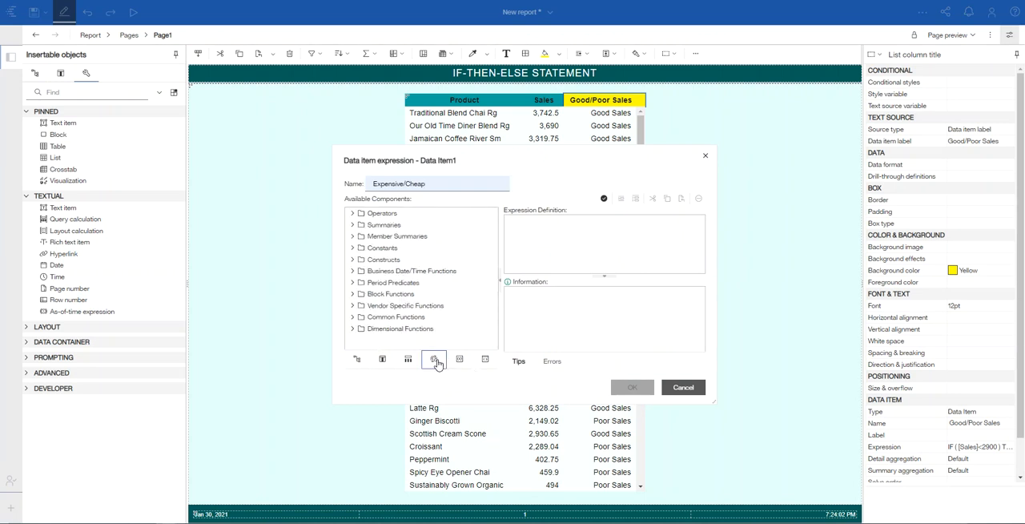
left_click(352, 259)
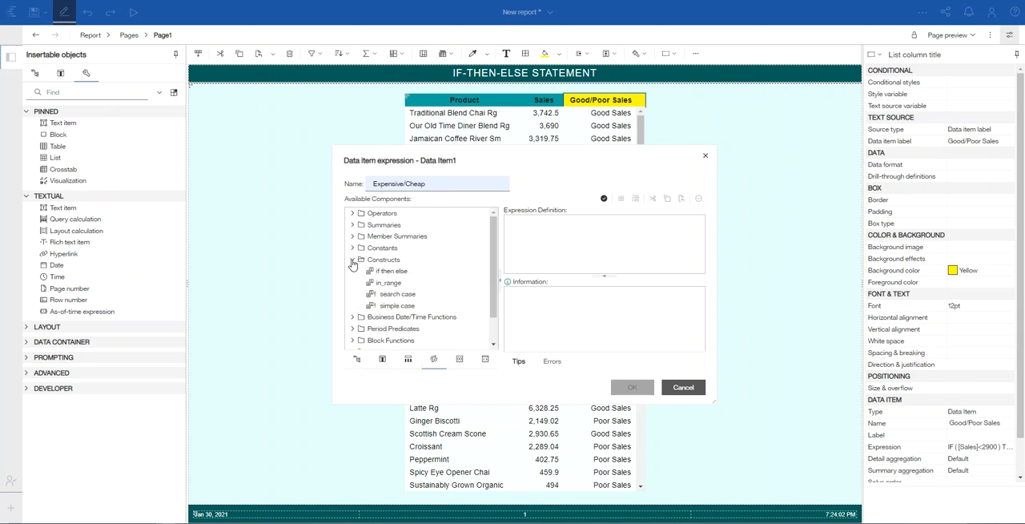
double_click(386, 273)
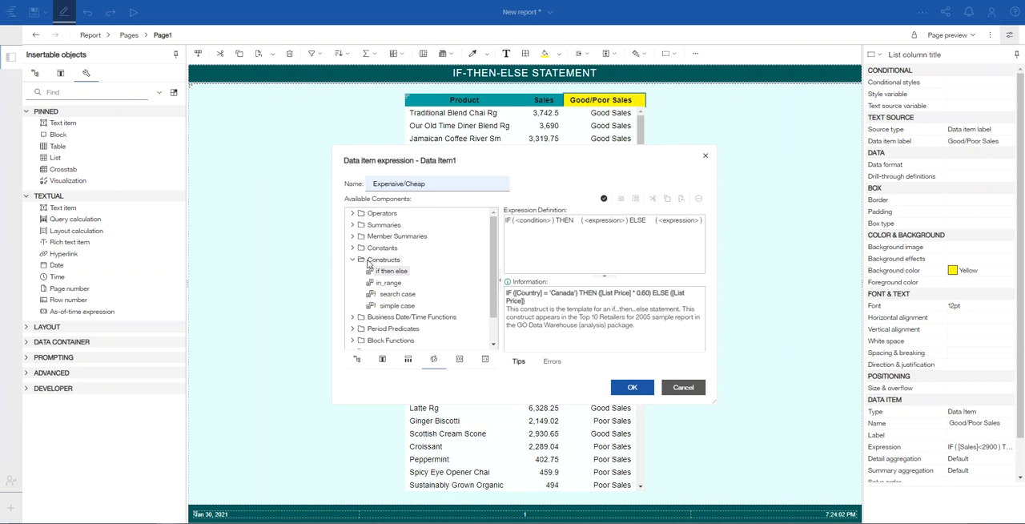
left_click(353, 259)
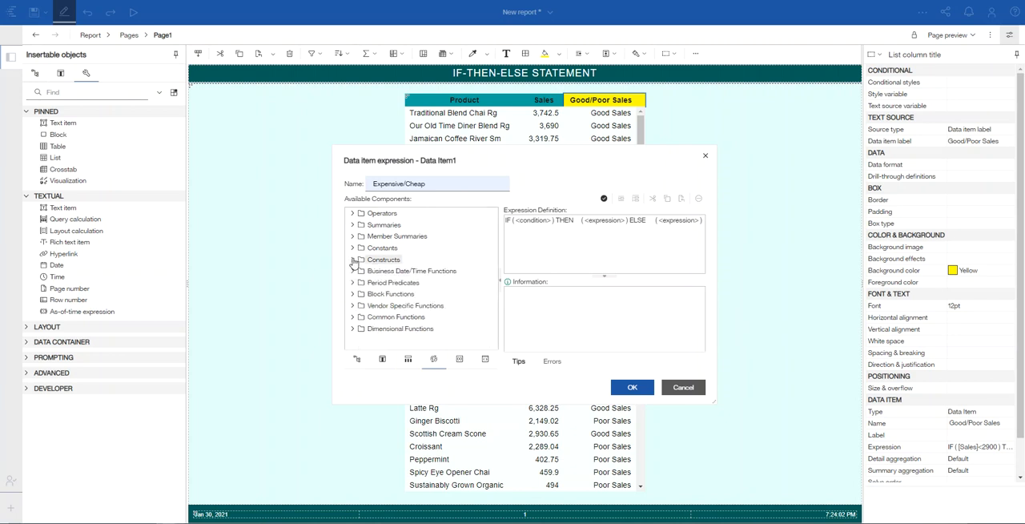
Step: Replace the IF condition placeholder with [Product] in, using the Product data item from the query
left_click(383, 360)
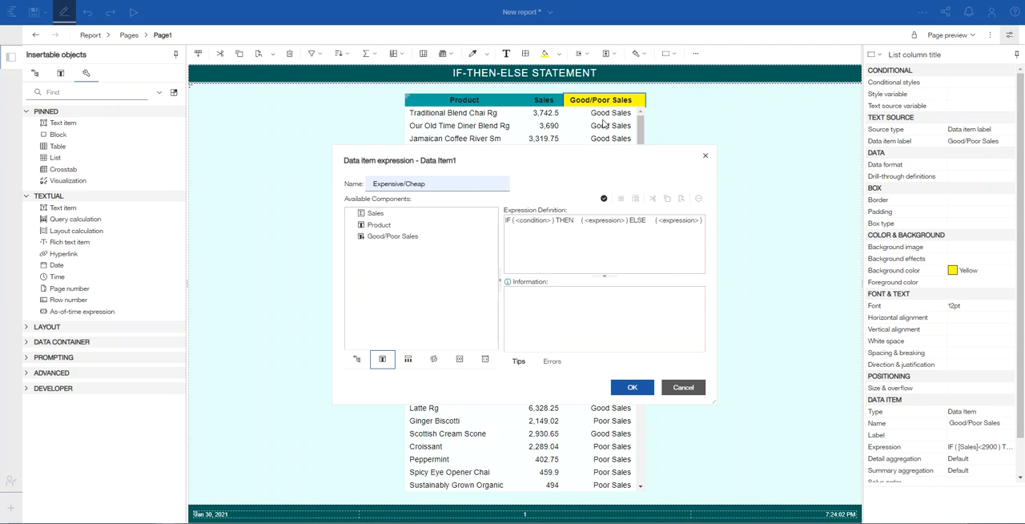
left_click(551, 219)
key("BackSpace")
key("BackSpace")
key("BackSpace")
key("BackSpace")
key("BackSpace")
key("BackSpace")
key("BackSpace")
key("BackSpace")
key("BackSpace")
key("BackSpace")
key("BackSpace")
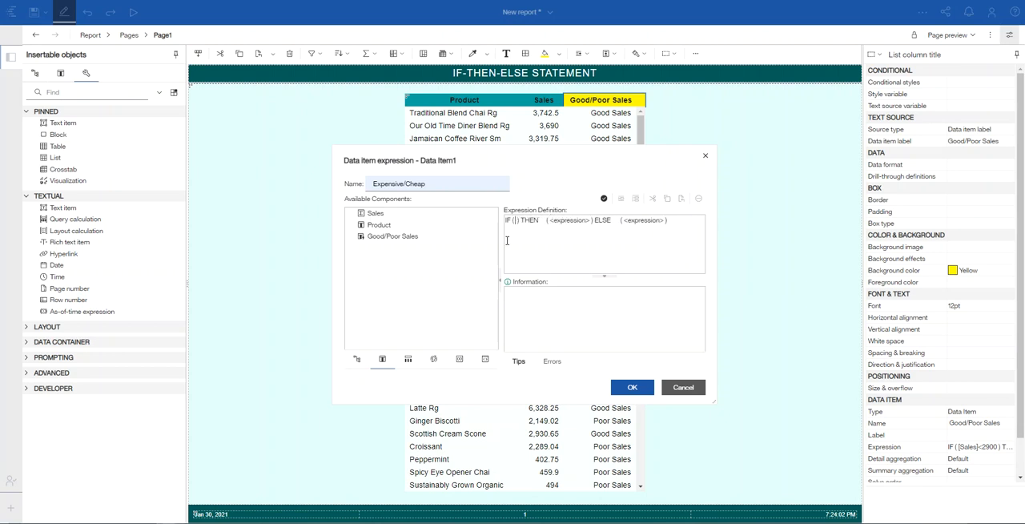
double_click(378, 226)
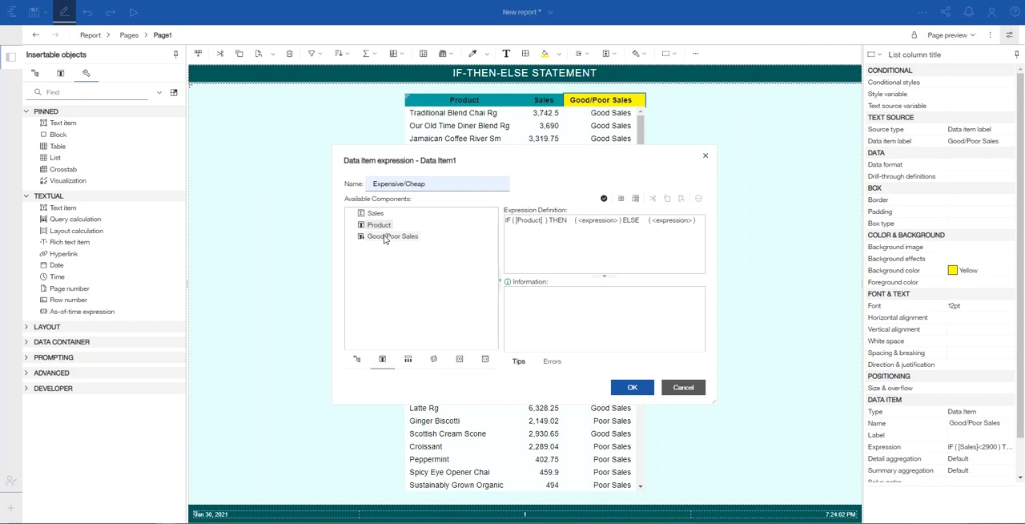
type("in")
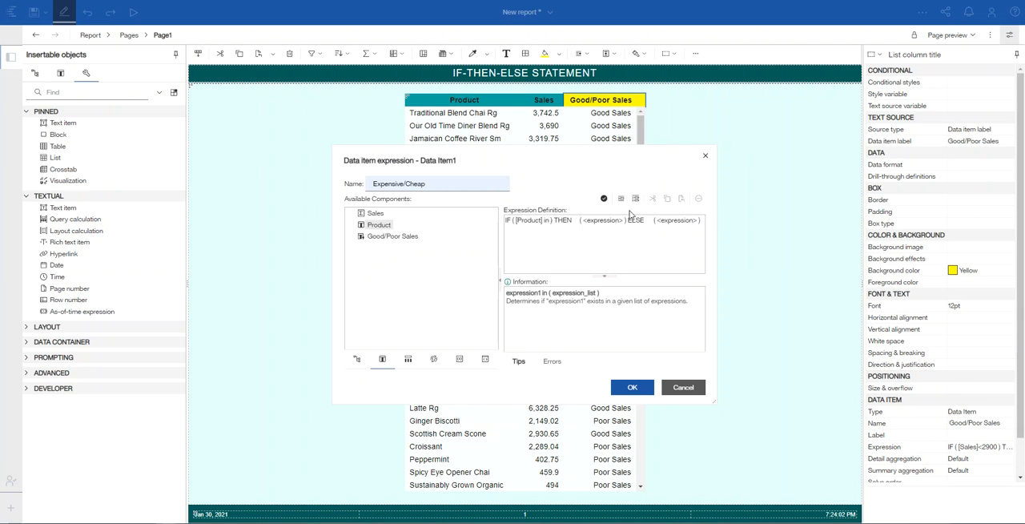
Step: Insert the product values Carmel syrup, Chocolate syrup and Hazelnut syrup as the value list of the in condition
left_click(636, 200)
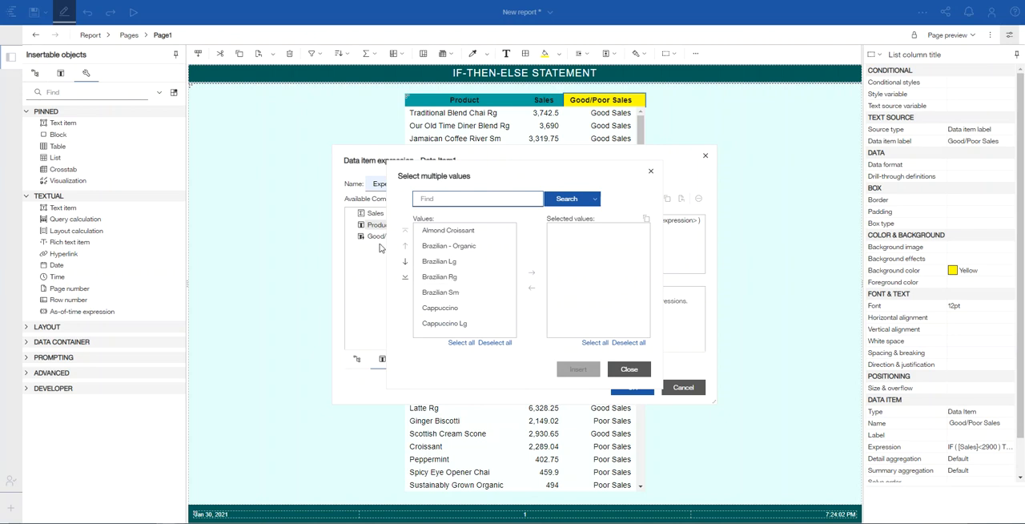
left_click(406, 264)
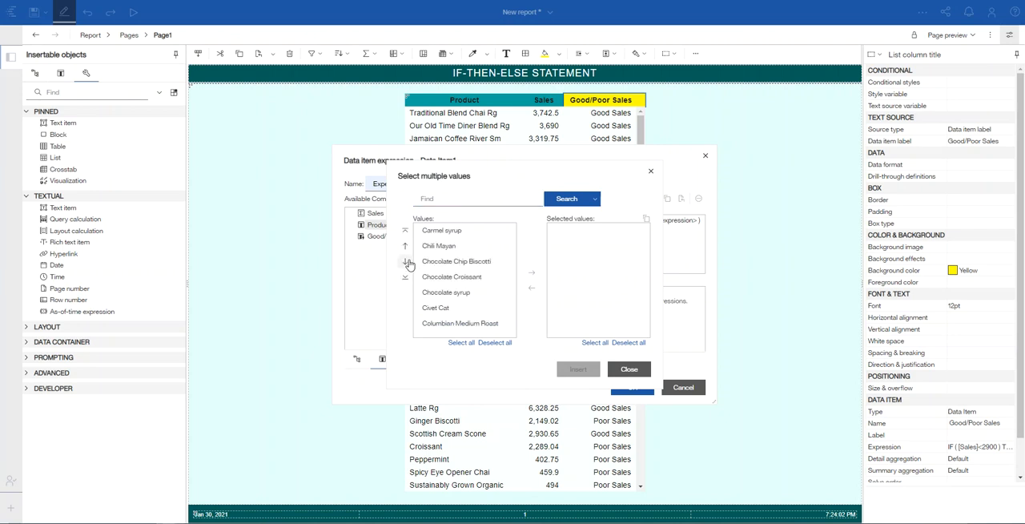
left_click(531, 272)
left_click(450, 293)
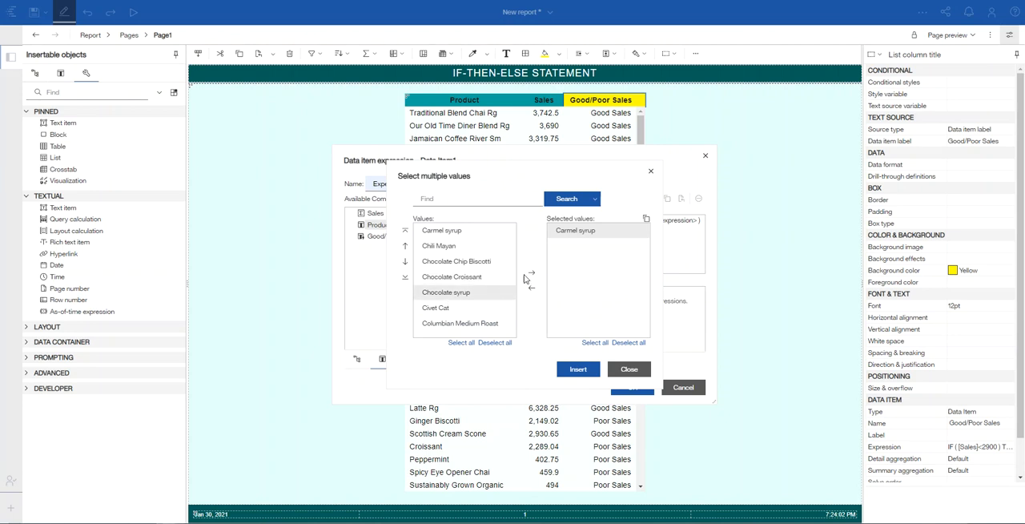
left_click(531, 273)
left_click(406, 264)
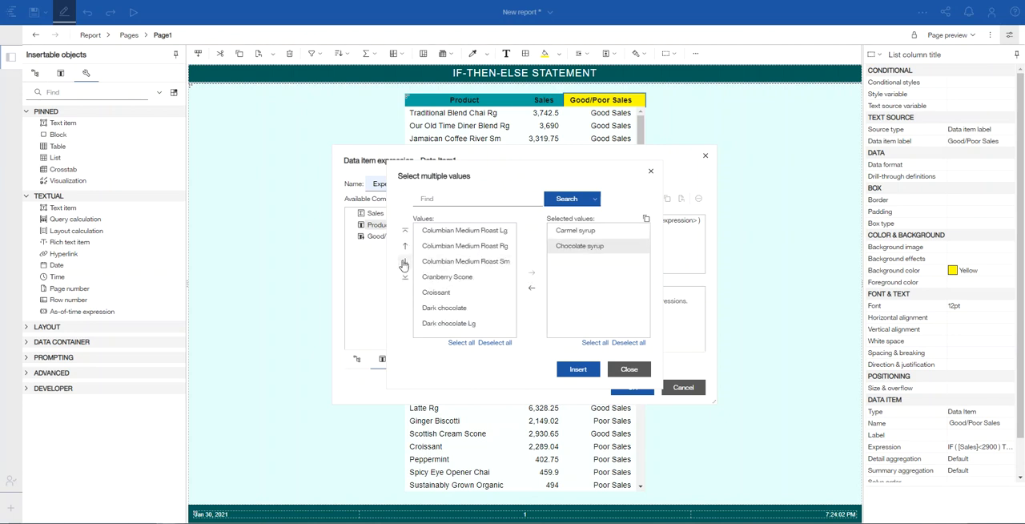
left_click(404, 265)
left_click(404, 264)
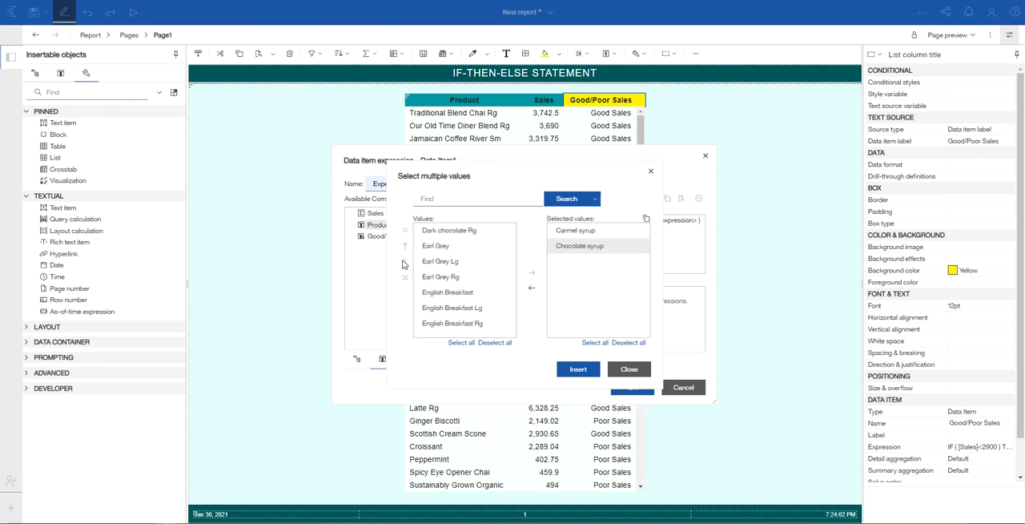
left_click(405, 264)
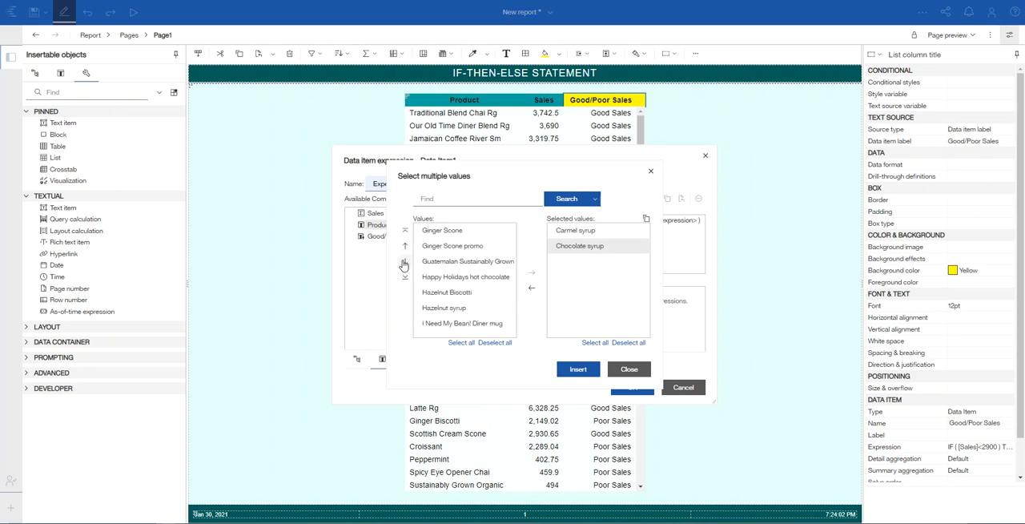
left_click(444, 309)
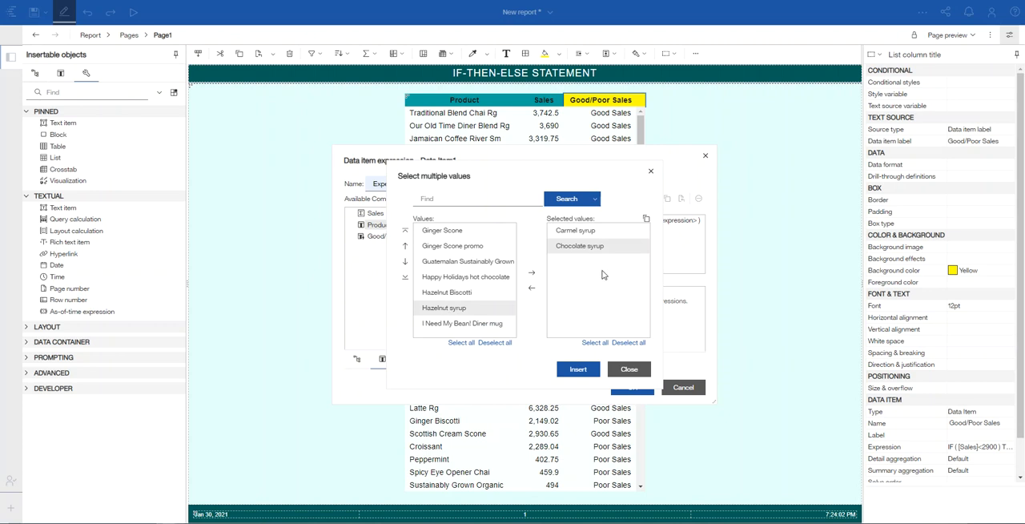
left_click(532, 273)
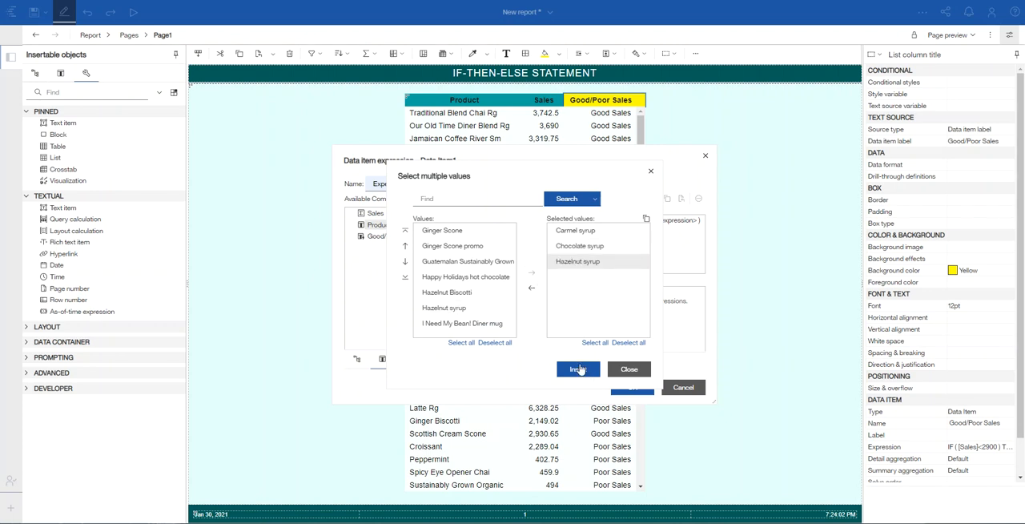
left_click(578, 369)
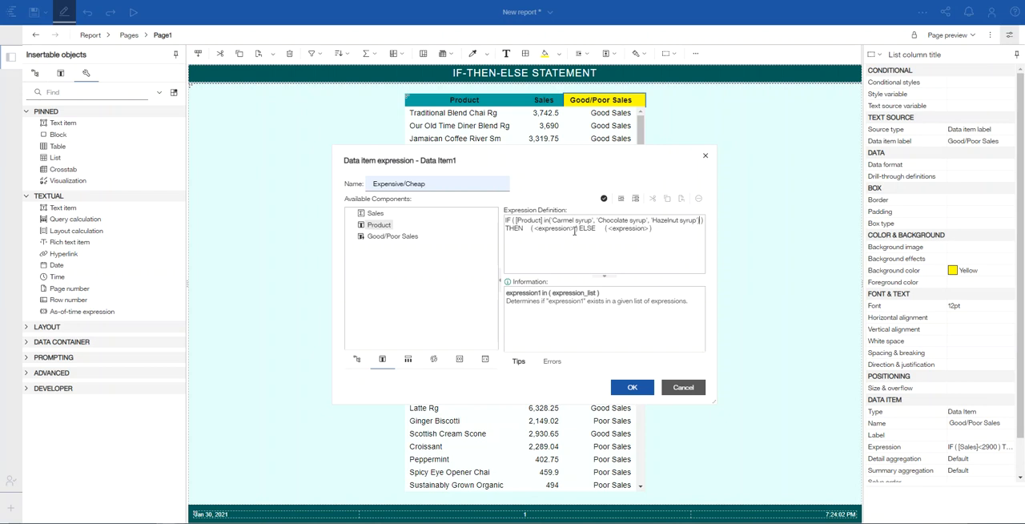
Step: Replace the THEN expression placeholder with the text 'Expensive'
key("BackSpace")
key("BackSpace")
key("BackSpace")
key("BackSpace")
key("BackSpace")
key("BackSpace")
key("BackSpace")
key("BackSpace")
key("BackSpace")
key("BackSpace")
key("BackSpace")
key("BackSpace")
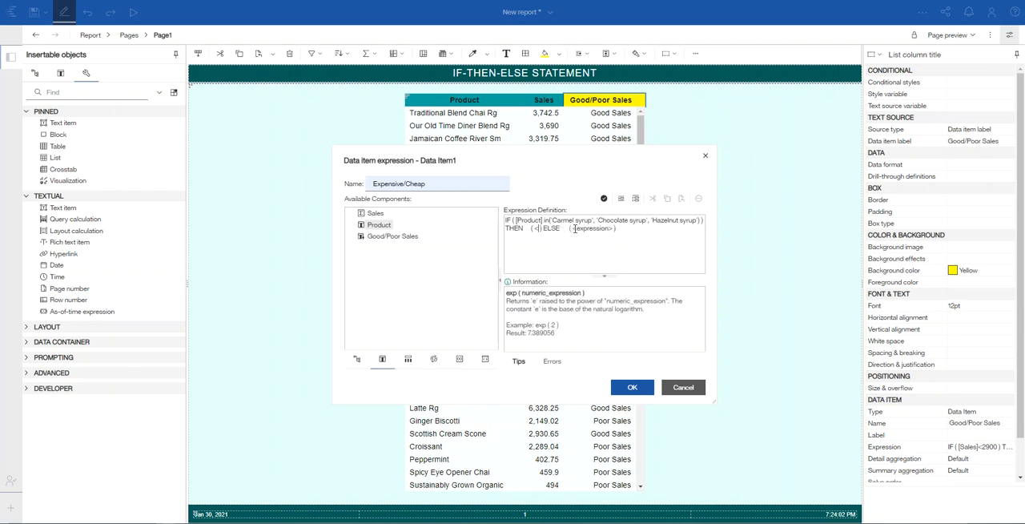
type("'Expensive'")
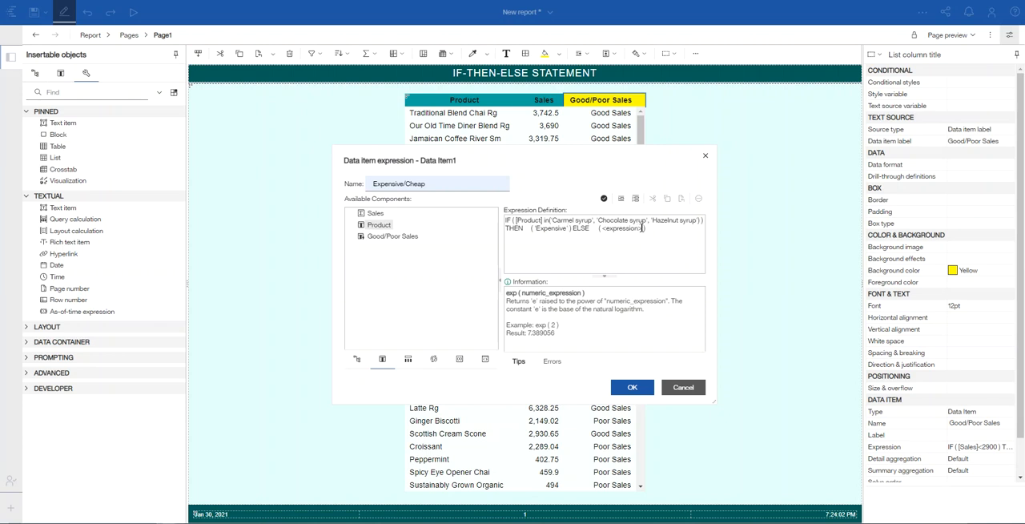
Step: Replace the ELSE expression placeholder with the text 'Cheap'
key("BackSpace")
key("BackSpace")
key("BackSpace")
key("BackSpace")
key("BackSpace")
key("BackSpace")
key("BackSpace")
key("BackSpace")
key("BackSpace")
key("BackSpace")
key("BackSpace")
key("BackSpace")
type("'Cheap")
Step: Validate the Expensive/Cheap expression and accept the calculation into the list
left_click(603, 199)
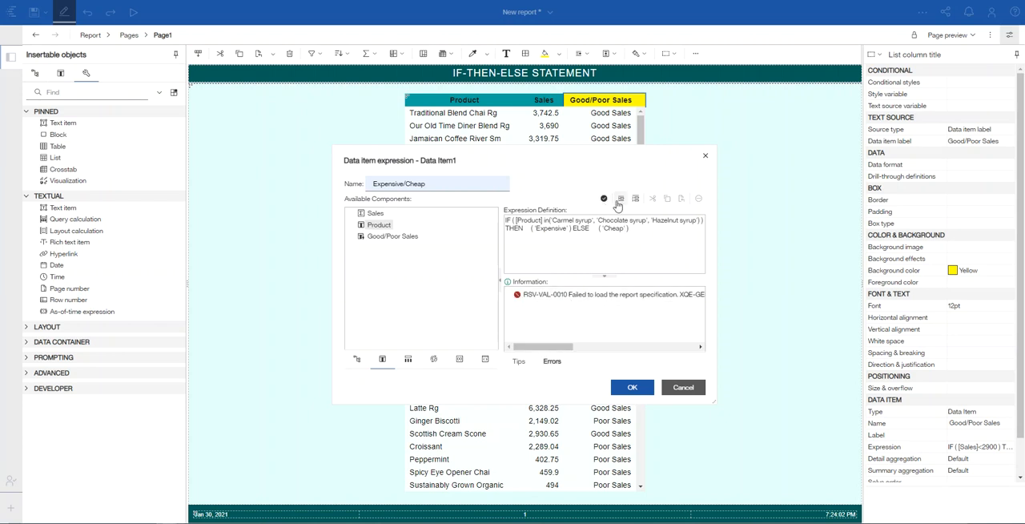
left_click(604, 200)
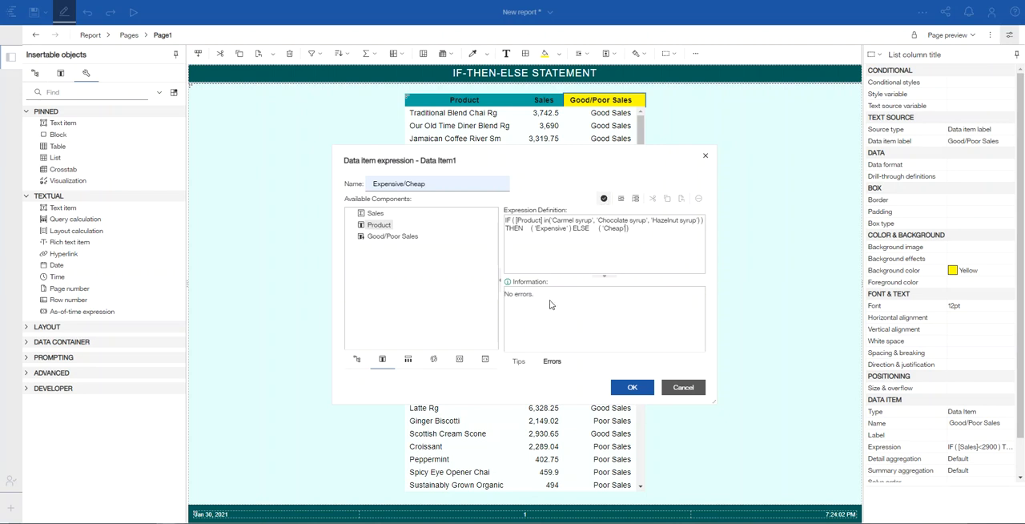
left_click(632, 388)
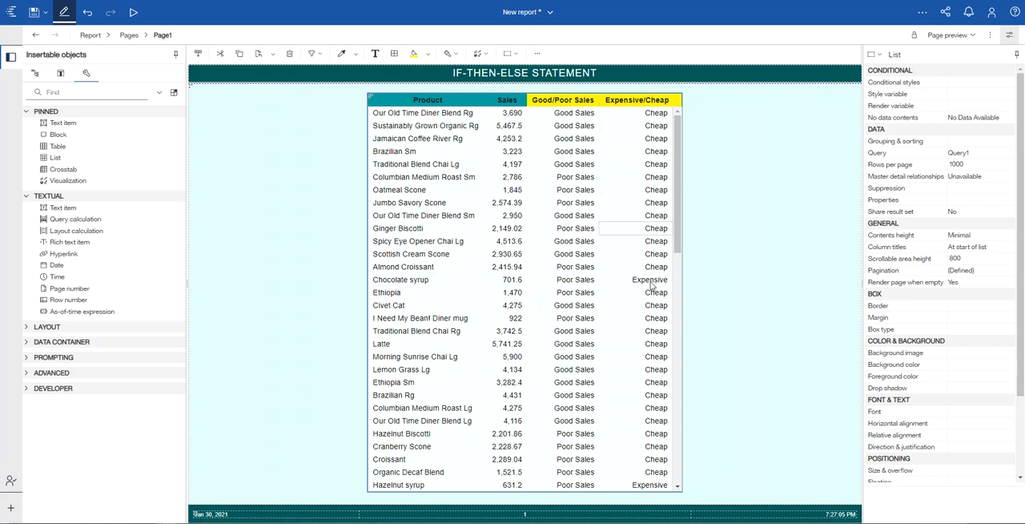
Step: Examine the Expensive/Cheap labels throughout the list, especially for the Chocolate, Hazelnut and Carmel syrup products
scroll(642, 379, "down", 3)
scroll(430, 446, "up", 3)
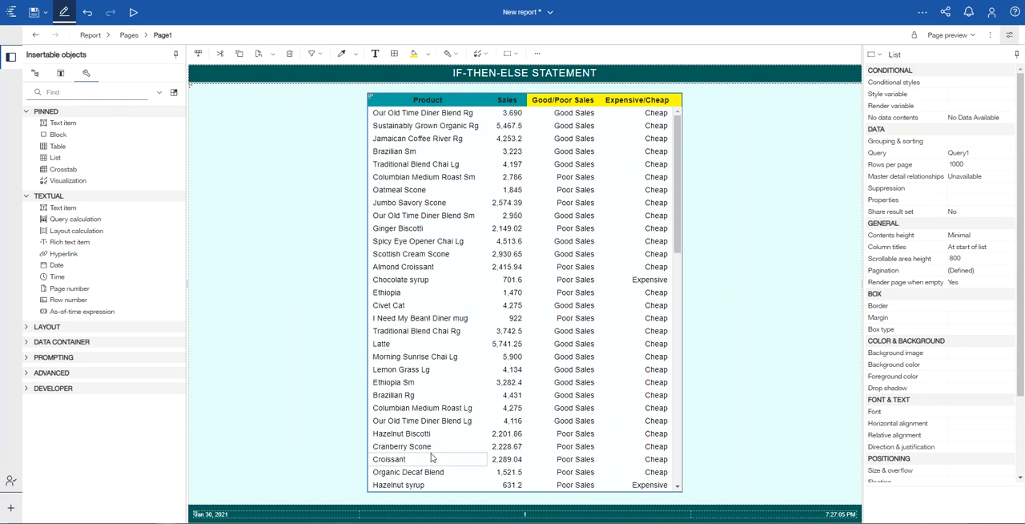
scroll(430, 447, "down", 2)
scroll(430, 447, "up", 1)
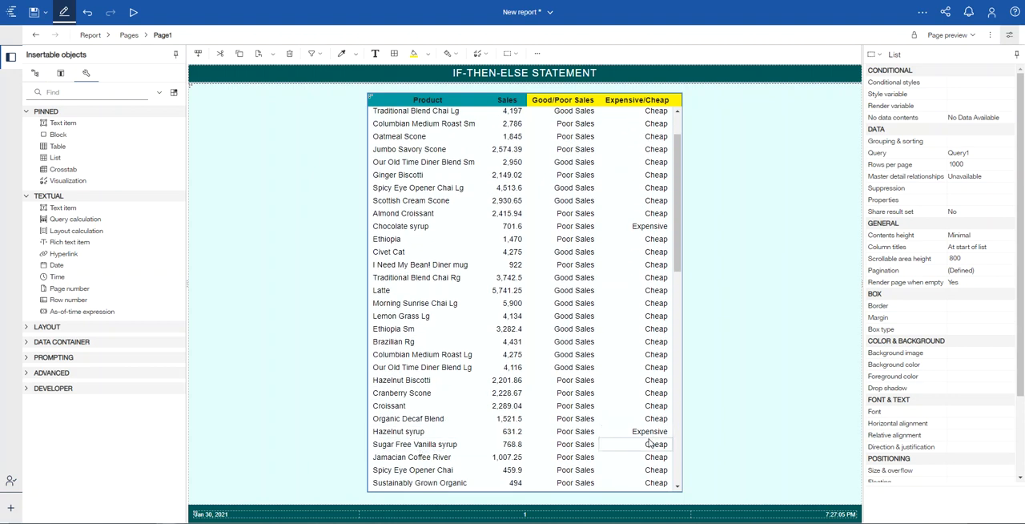
left_click_drag(678, 211, 686, 448)
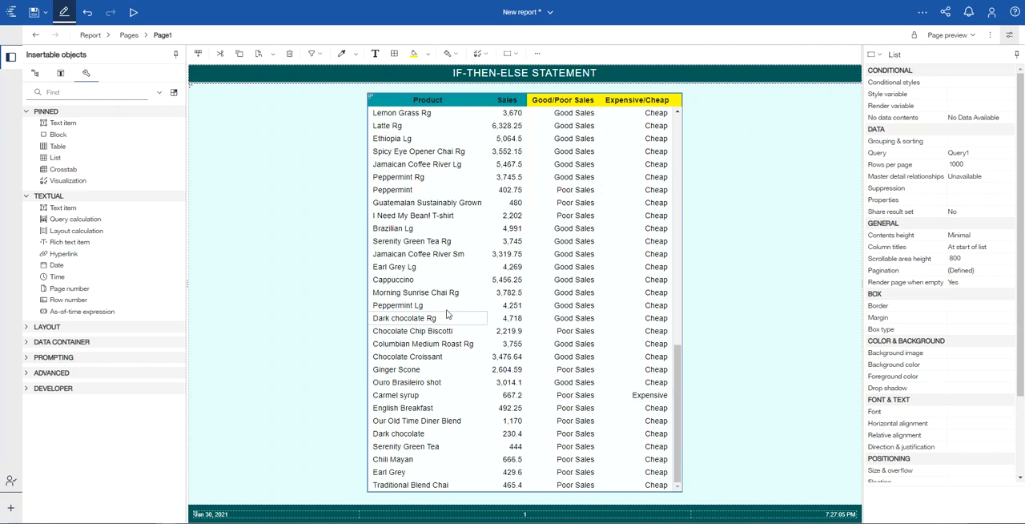
scroll(659, 306, "up", 1)
scroll(660, 307, "up", 10)
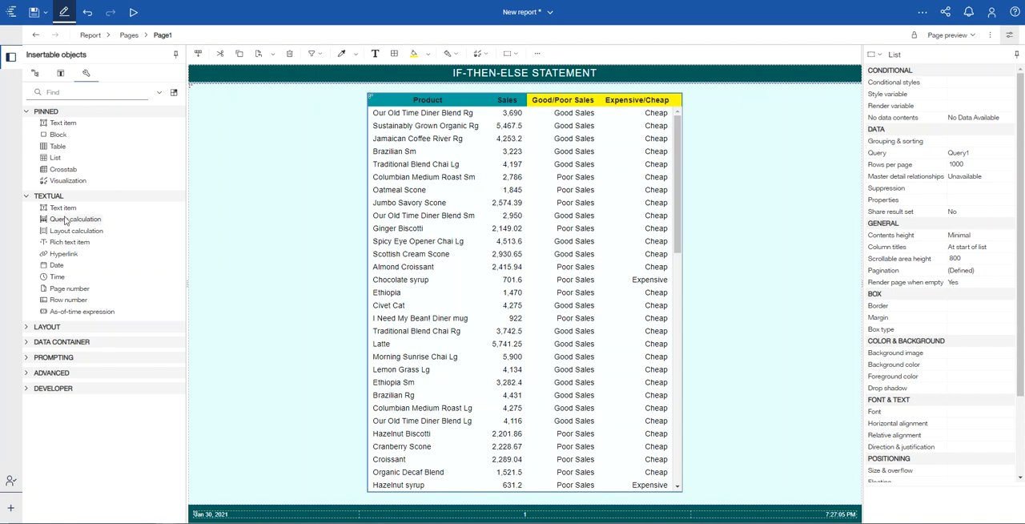
Step: Add a query calculation after the Expensive/Cheap column of the list and name it Good/Bad Products
left_click_drag(71, 219, 639, 225)
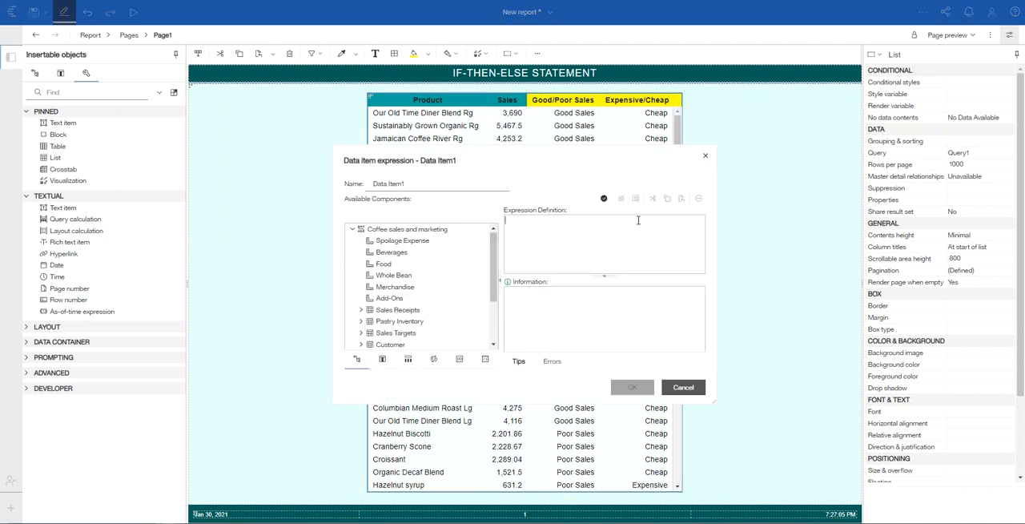
key("BackSpace")
key("BackSpace")
key("BackSpace")
key("BackSpace")
key("BackSpace")
key("BackSpace")
key("BackSpace")
key("BackSpace")
key("BackSpace")
key("BackSpace")
type("Good/Bad")
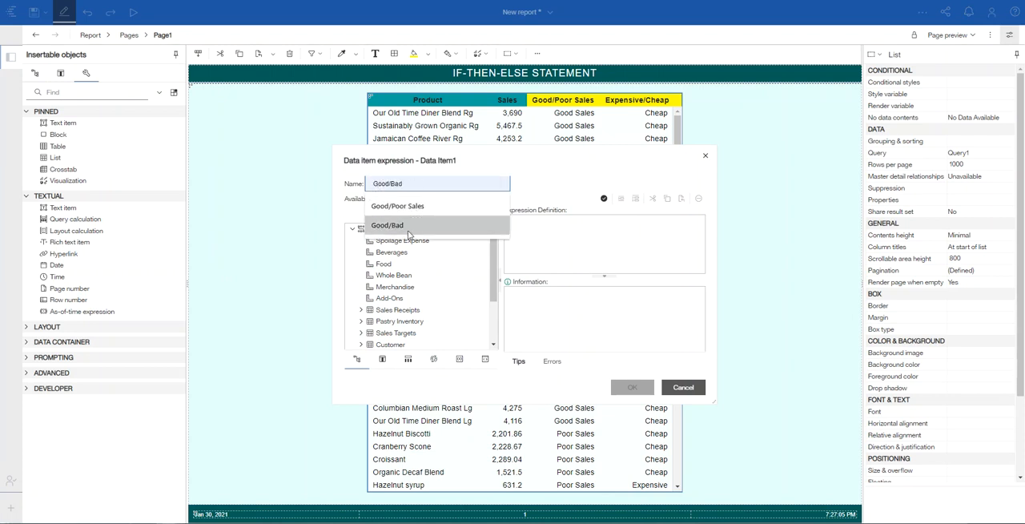
left_click(409, 229)
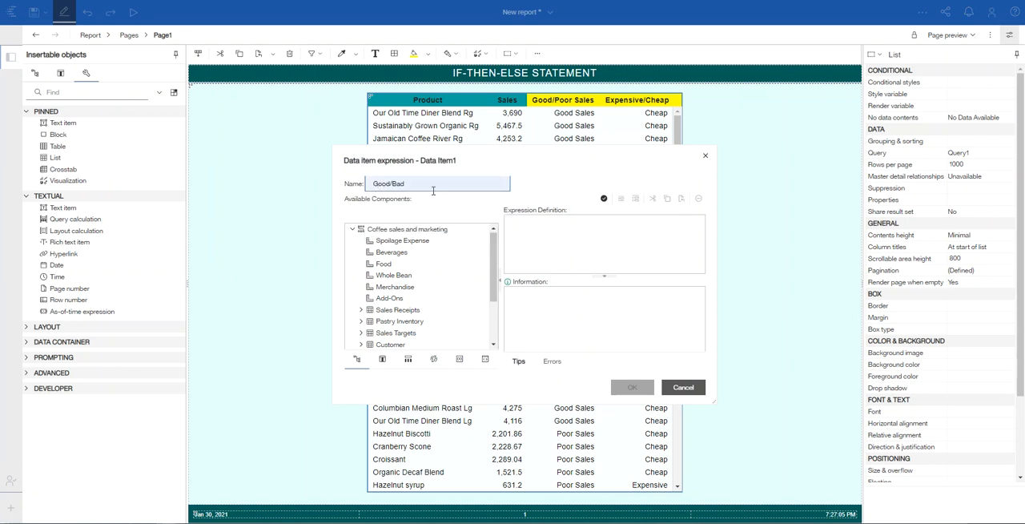
type("Product")
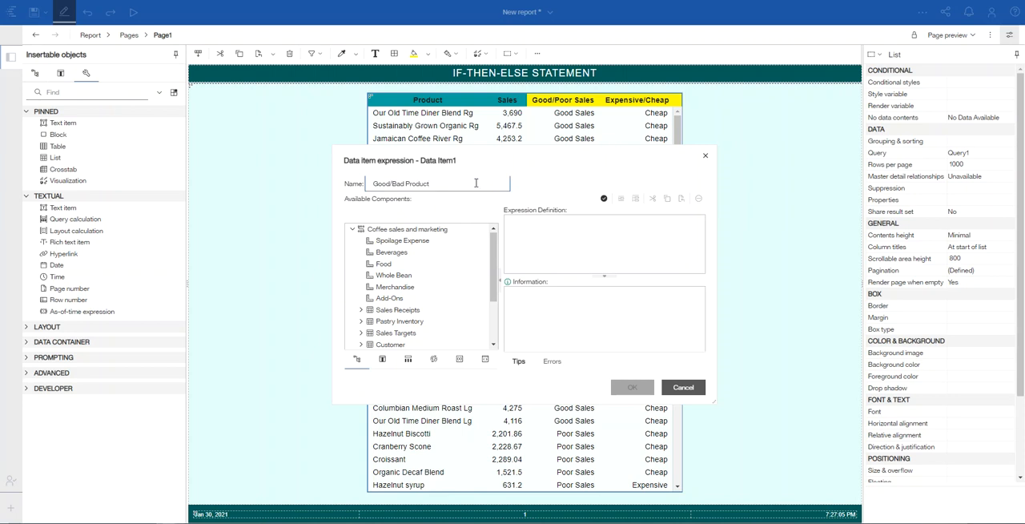
type("s")
Step: Insert the if then else construct template into the Good/Bad Products expression definition
left_click(435, 362)
left_click(352, 261)
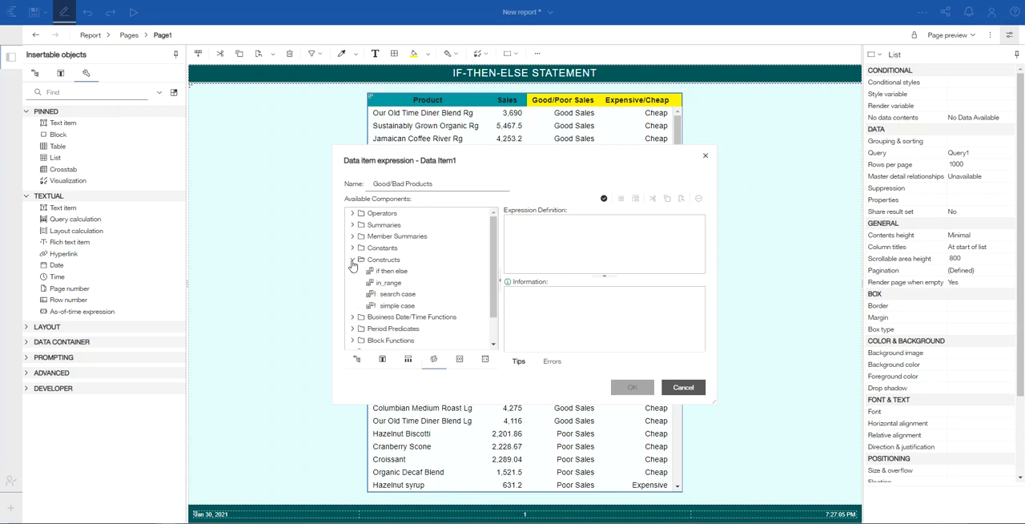
double_click(391, 273)
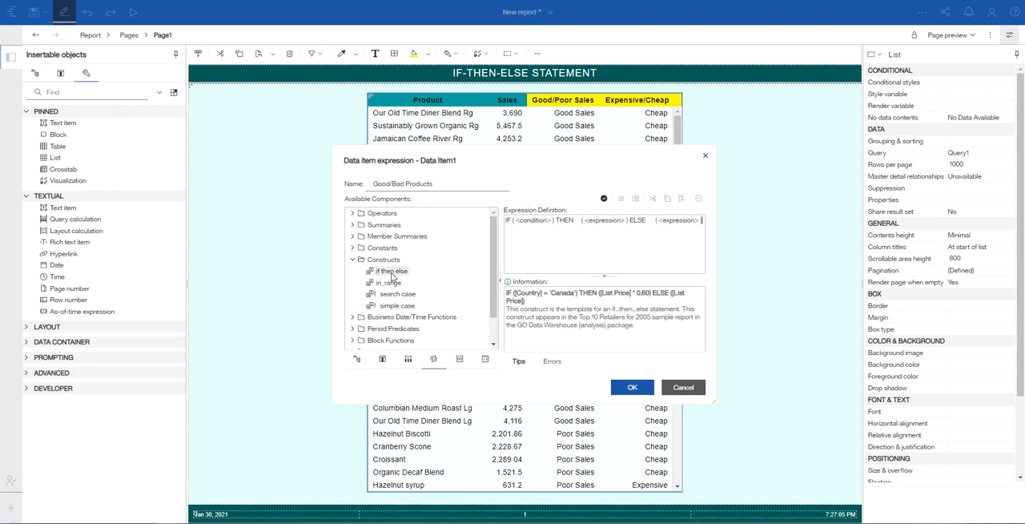
left_click(352, 260)
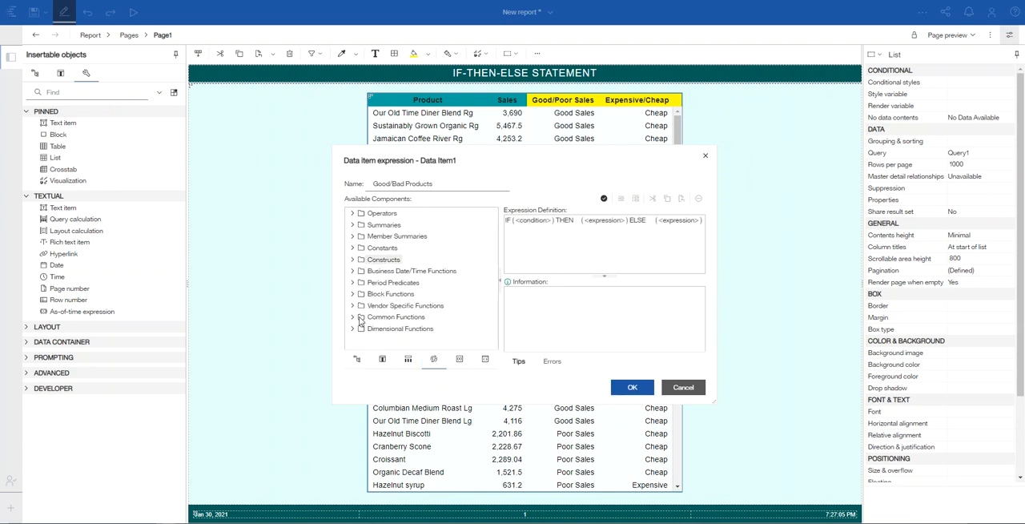
Step: Replace the IF condition placeholder with the Product data item followed by the in operator
left_click(383, 359)
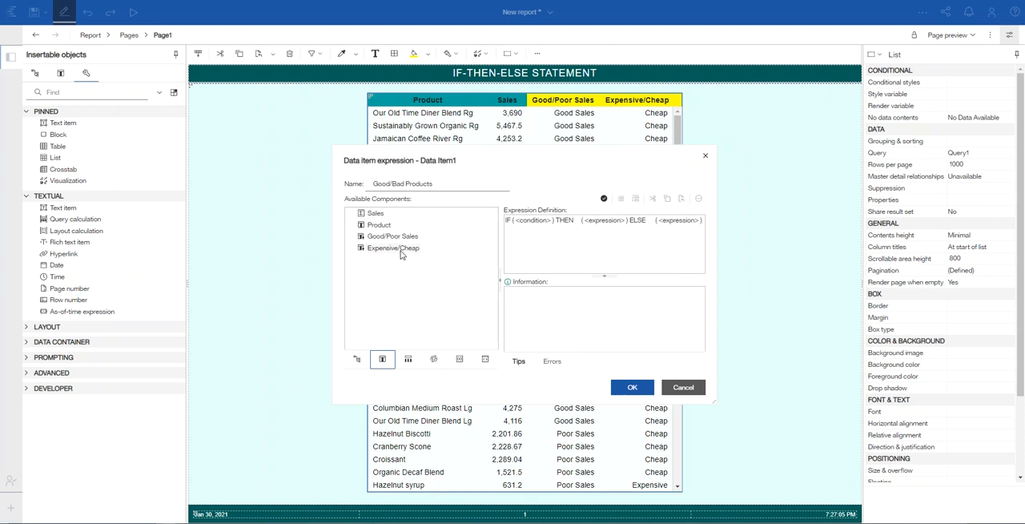
left_click(552, 220)
key("BackSpace")
key("BackSpace")
key("BackSpace")
key("BackSpace")
key("BackSpace")
key("BackSpace")
key("BackSpace")
key("BackSpace")
key("BackSpace")
key("BackSpace")
key("BackSpace")
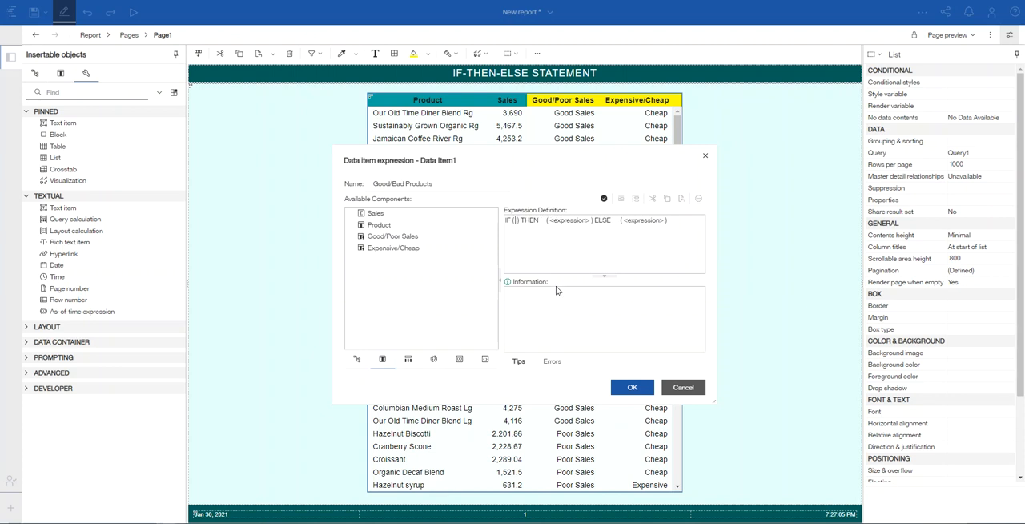
double_click(377, 225)
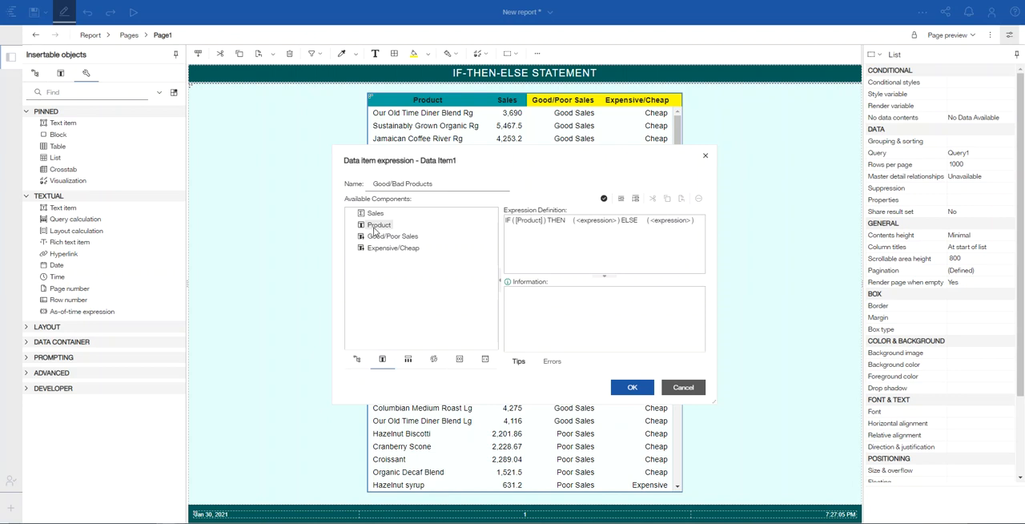
type("in")
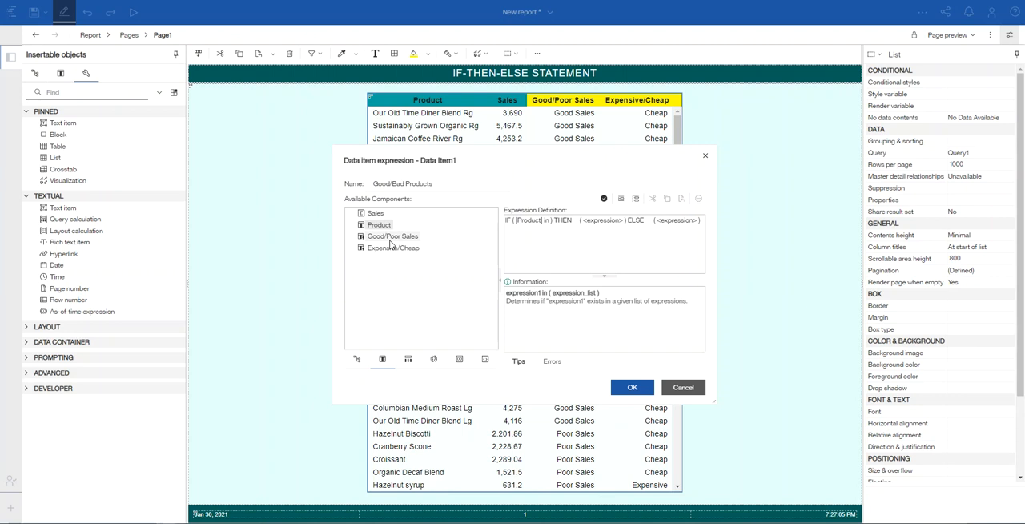
Step: Insert the product values Brazilian - Organic, Brazilian Lg, Brazilian Rg and Brazilian Sm as the IF condition's in list
left_click(551, 223)
left_click(637, 198)
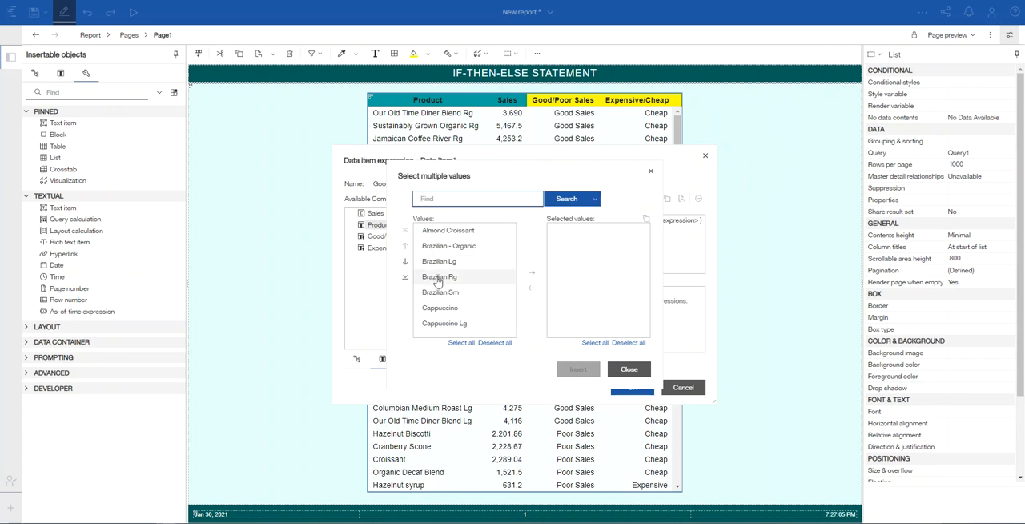
left_click(434, 248)
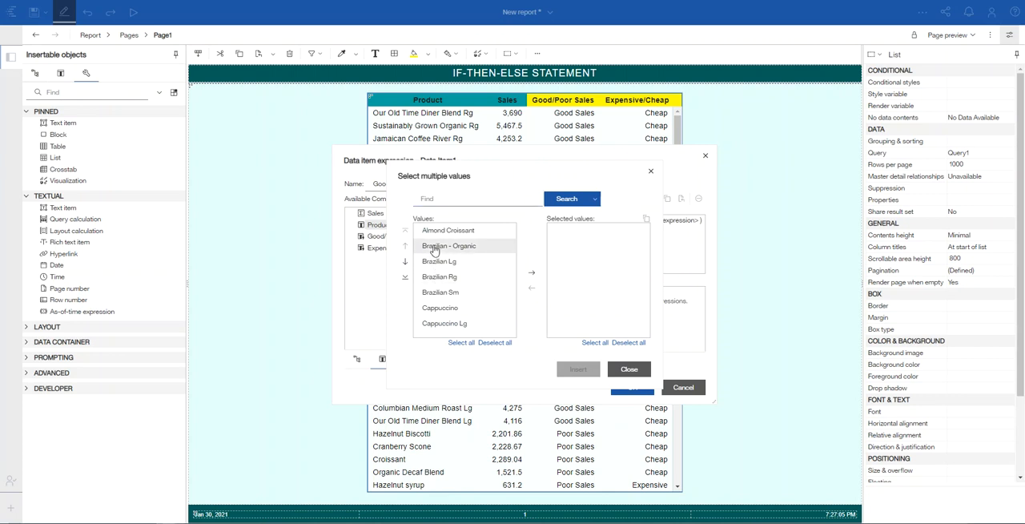
left_click(437, 295, "shift")
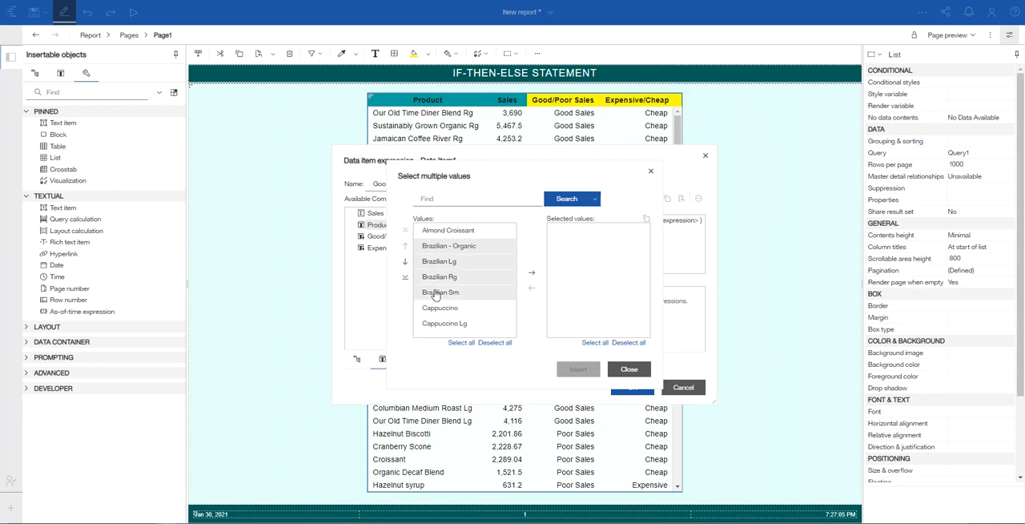
left_click(532, 277)
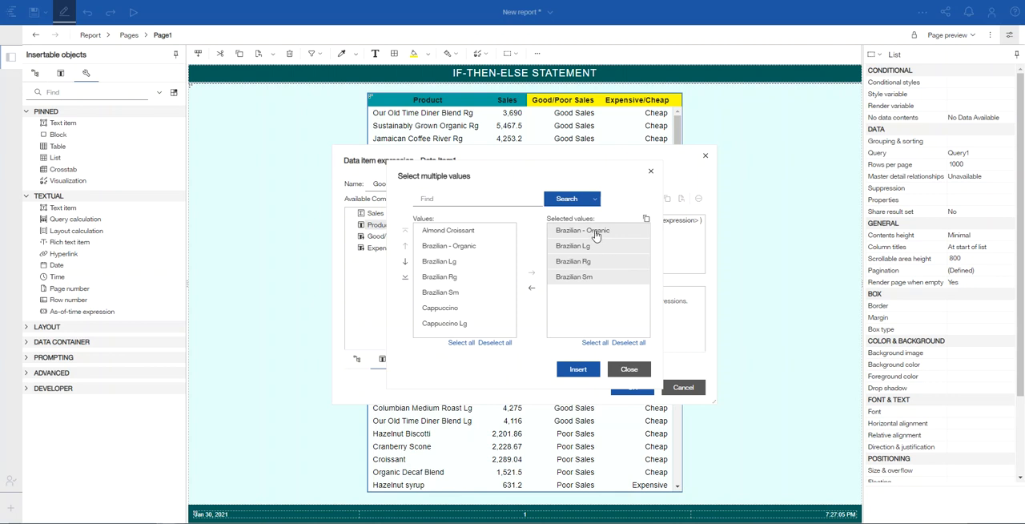
left_click(578, 370)
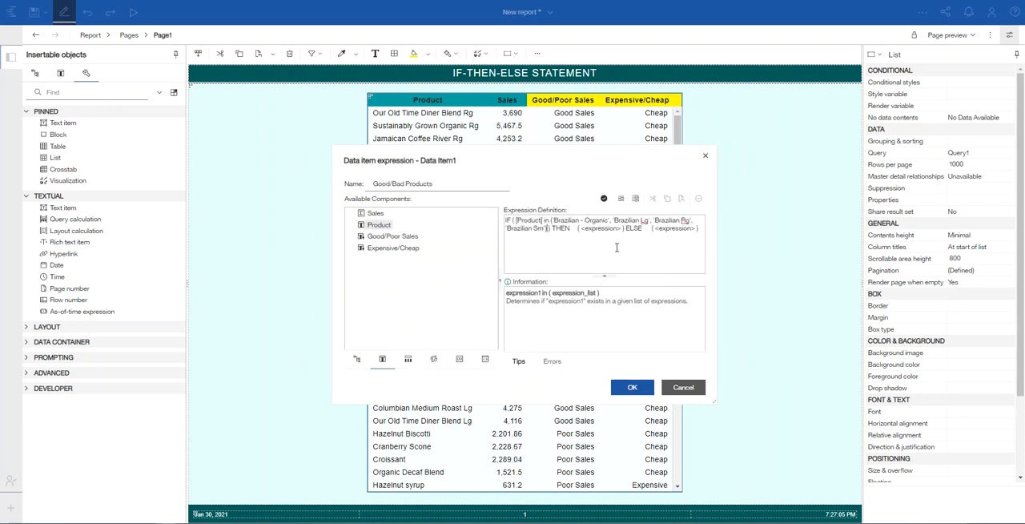
Step: Break the expression so that the THEN and ELSE clauses each start on their own line
key("Return")
left_click(557, 226)
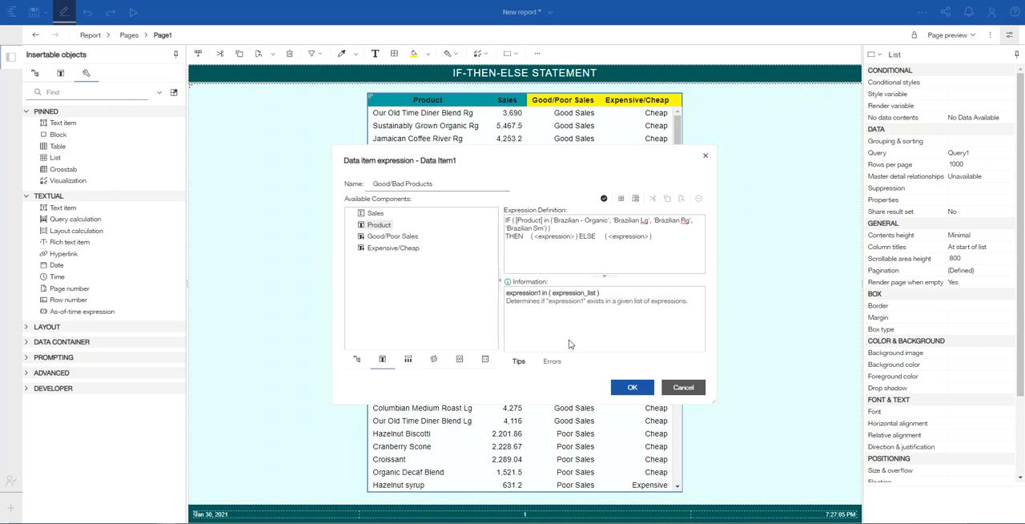
key("Return")
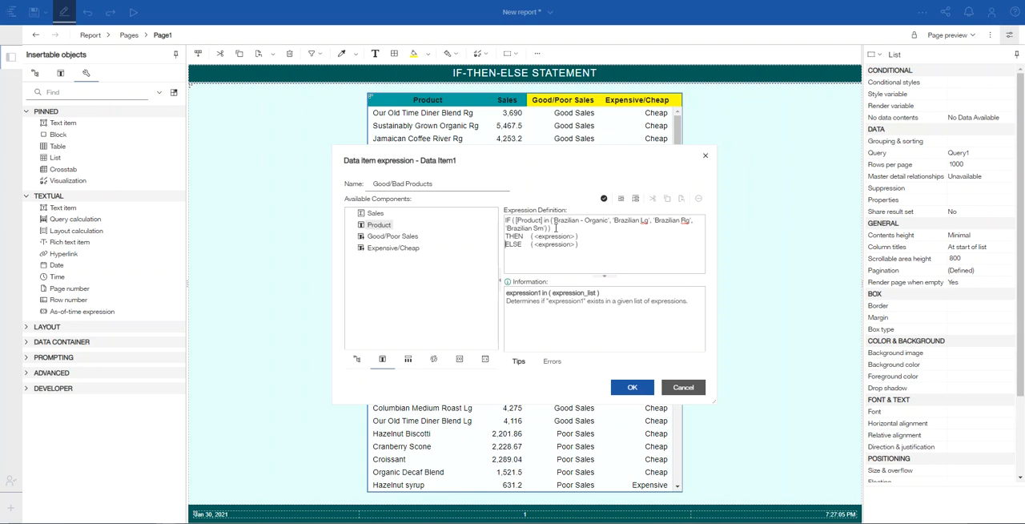
Step: Add the condition AND [Sales] >2000 on a new line between the Brazilian product list and THEN
key("Return")
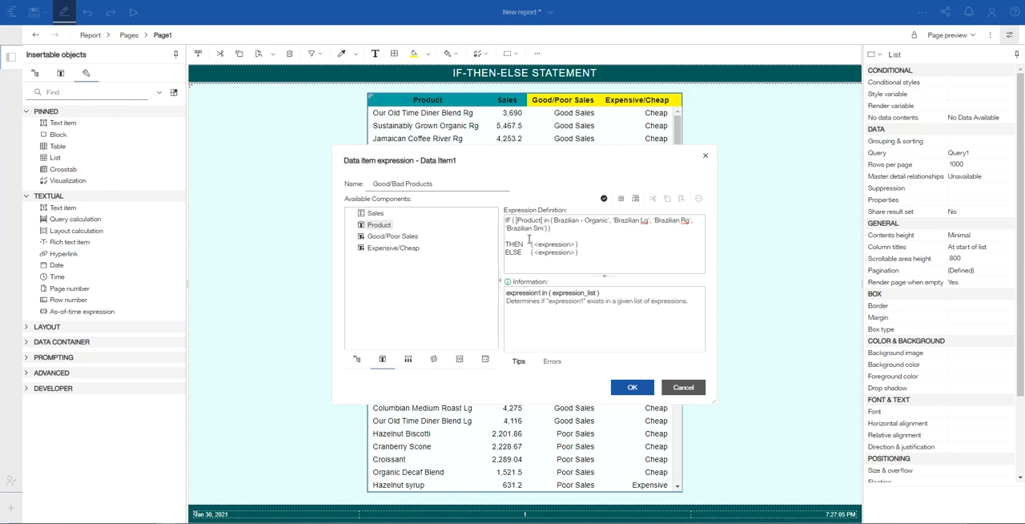
type("AND")
double_click(378, 215)
type(">2000")
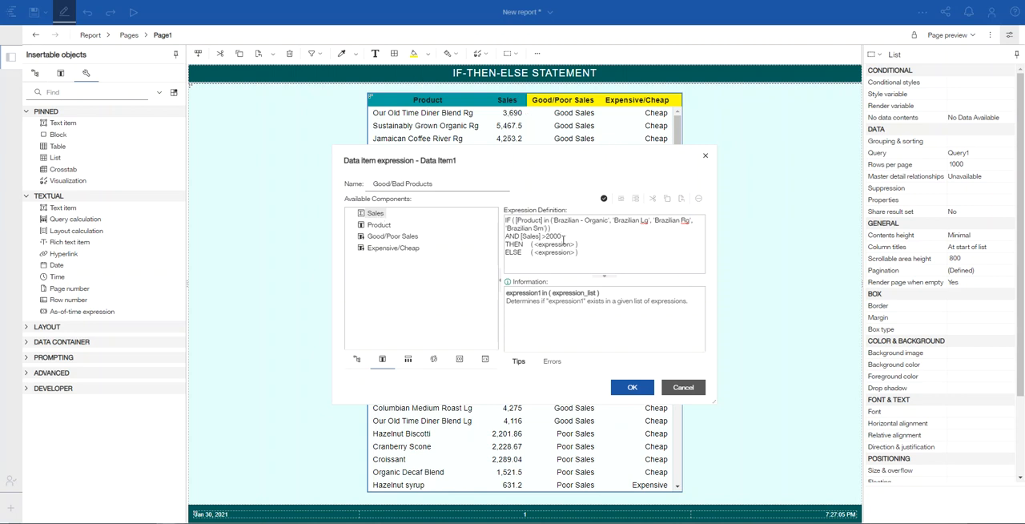
key("Return")
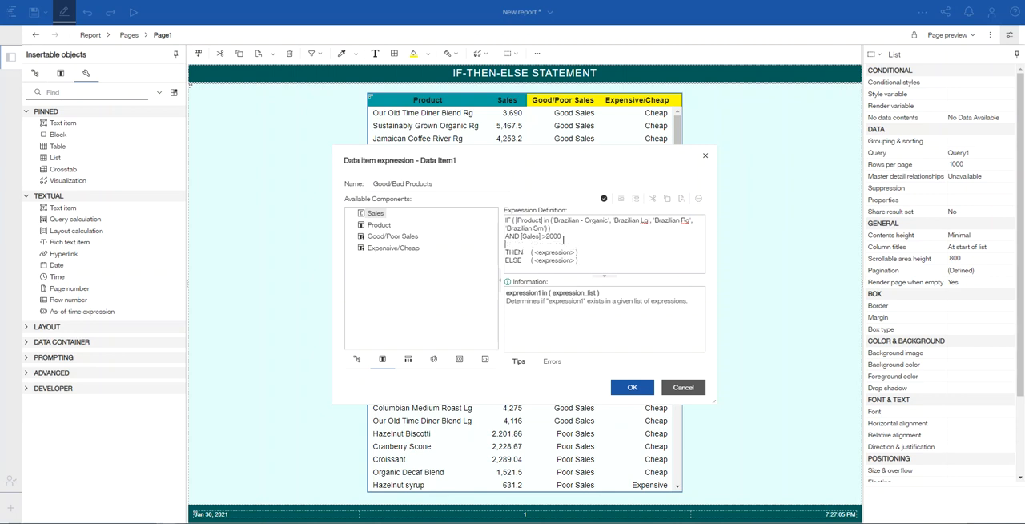
key("BackSpace")
Step: Replace the THEN expression placeholder with the text 'Good Product'
left_click(574, 245)
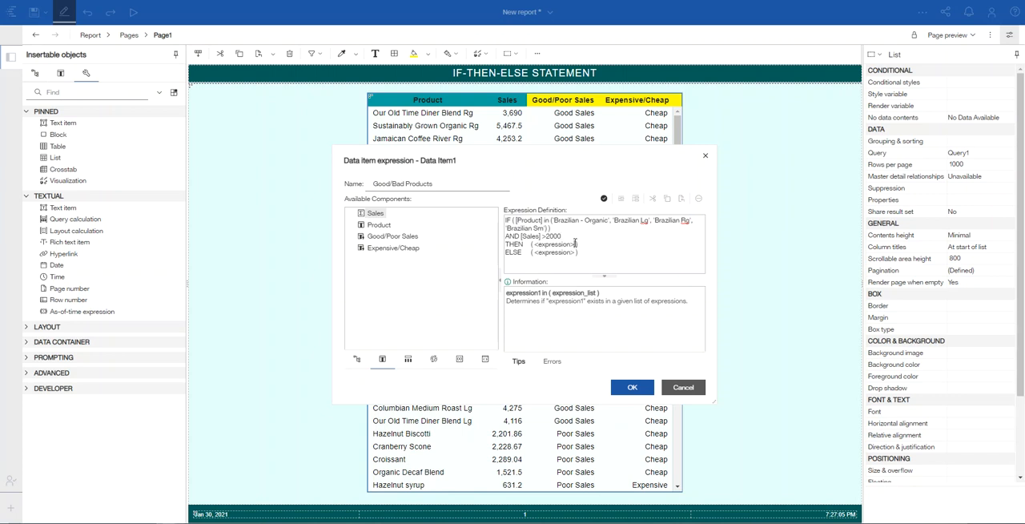
key("BackSpace")
key("BackSpace")
key("BackSpace")
key("BackSpace")
key("BackSpace")
key("BackSpace")
key("BackSpace")
key("BackSpace")
key("BackSpace")
key("BackSpace")
key("BackSpace")
key("BackSpace")
key("BackSpace")
key("BackSpace")
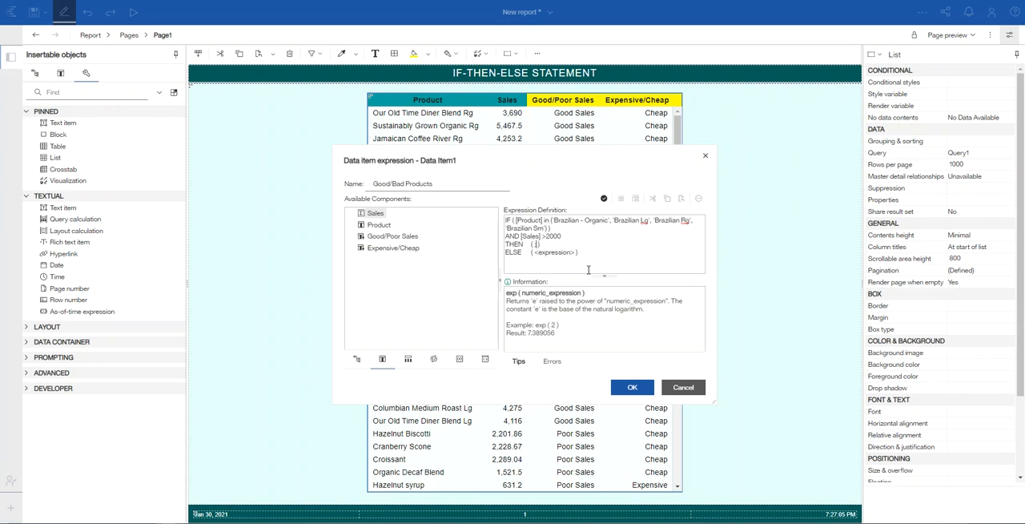
type("'Good Product")
Step: Add an ELSE IF ([Product] in condition on a new line below the THEN clause
left_click(586, 244)
key("Return")
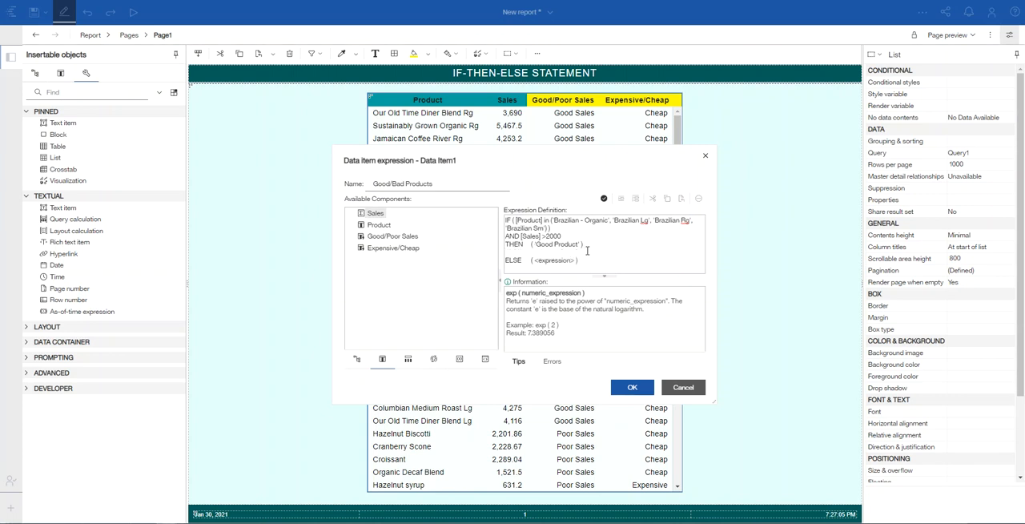
type("ELSE IF (")
double_click(379, 225)
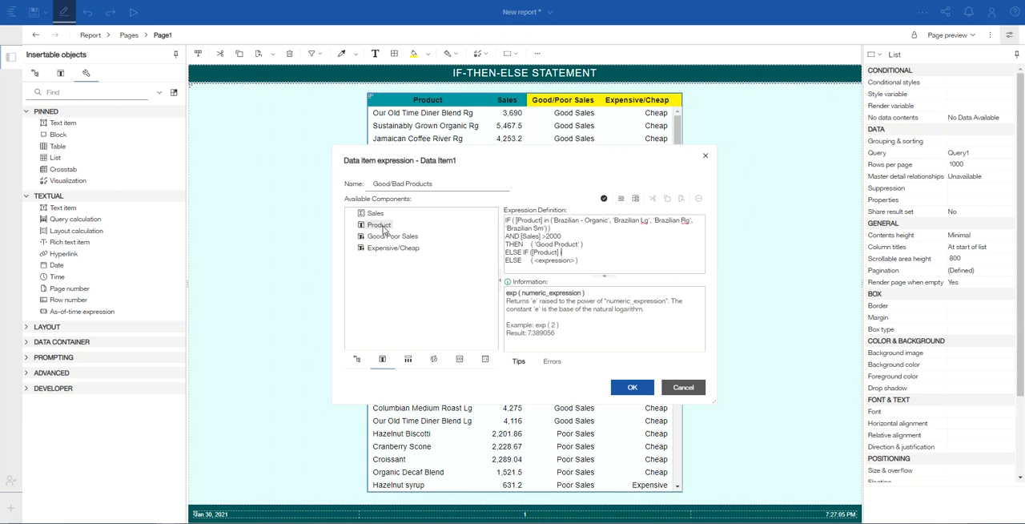
type("in")
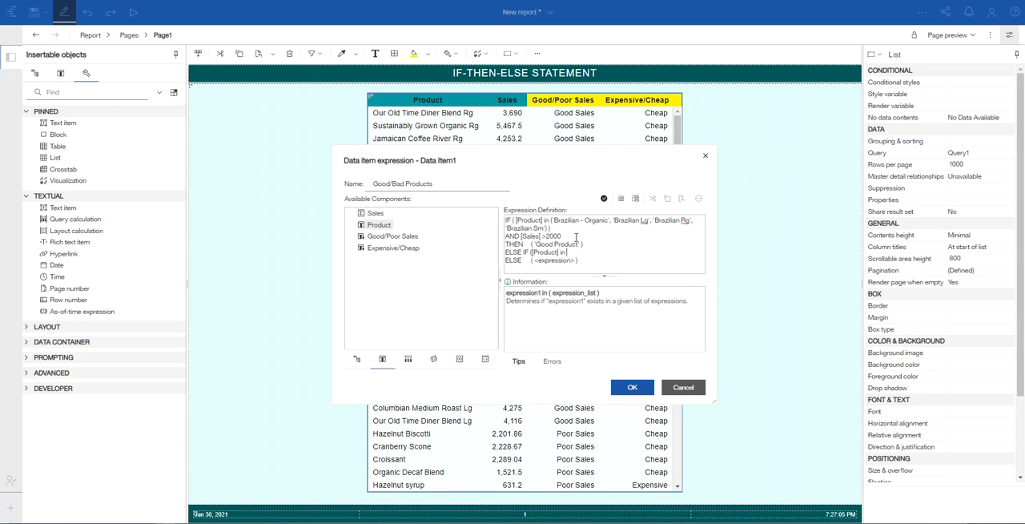
Step: Choose Carmel syrup and Chocolate syrup from the Product values for the ELSE IF condition
left_click(637, 198)
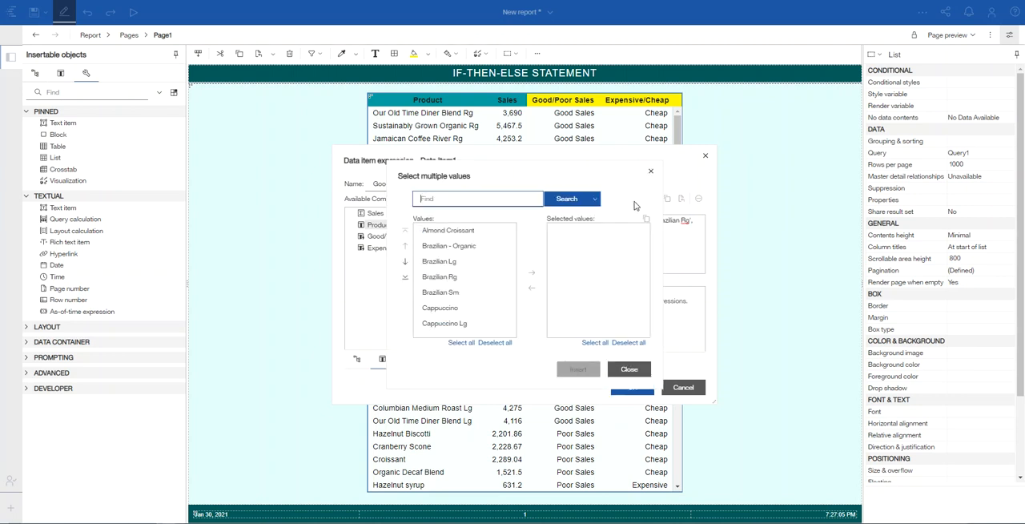
left_click(406, 264)
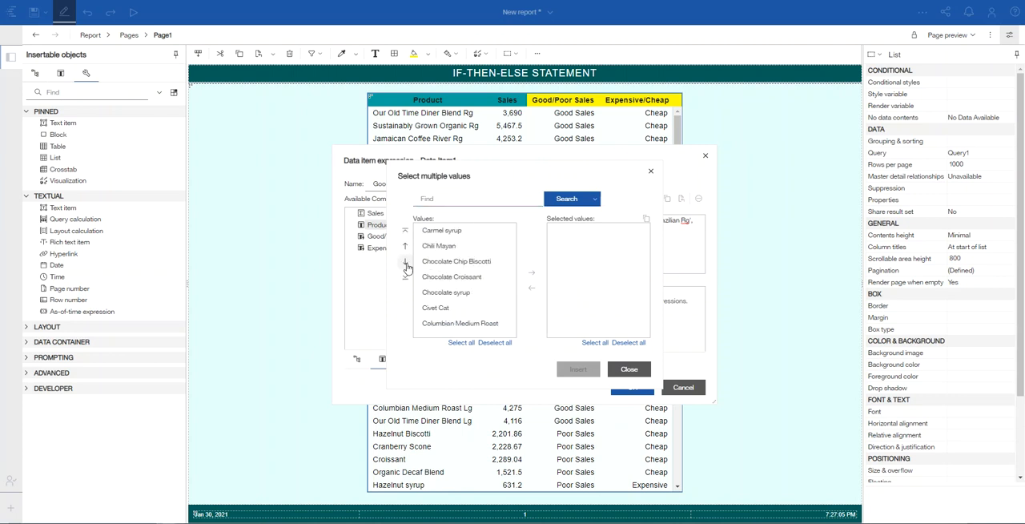
left_click(460, 231)
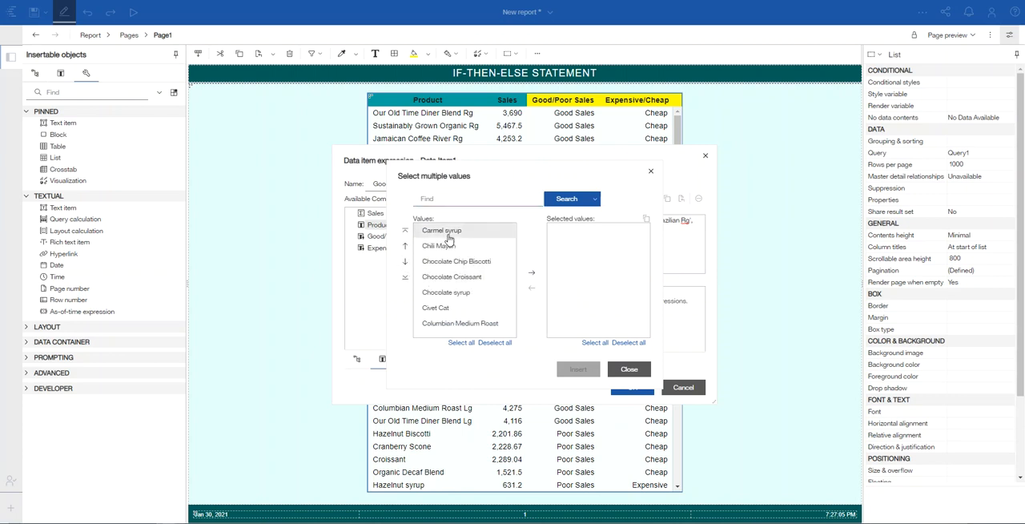
left_click(531, 276)
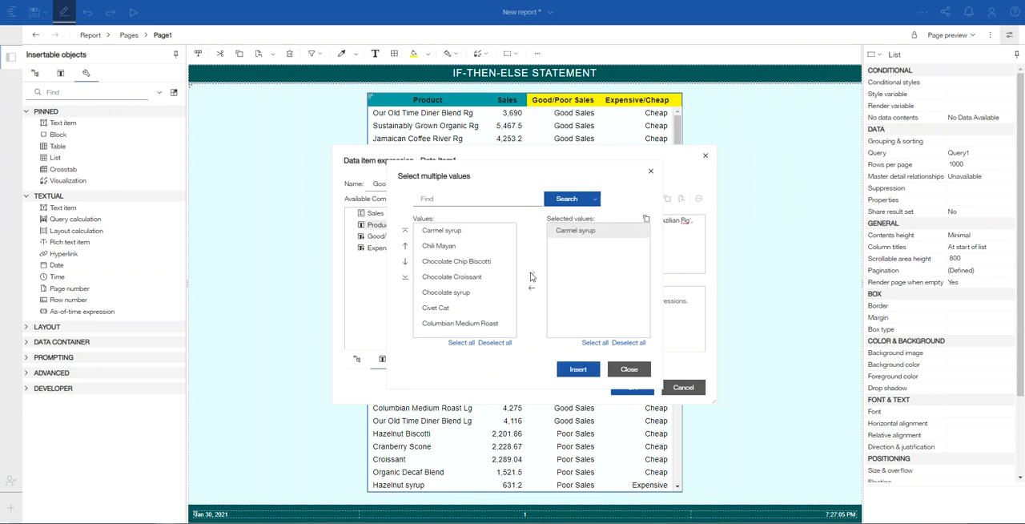
left_click(442, 293)
left_click(531, 272)
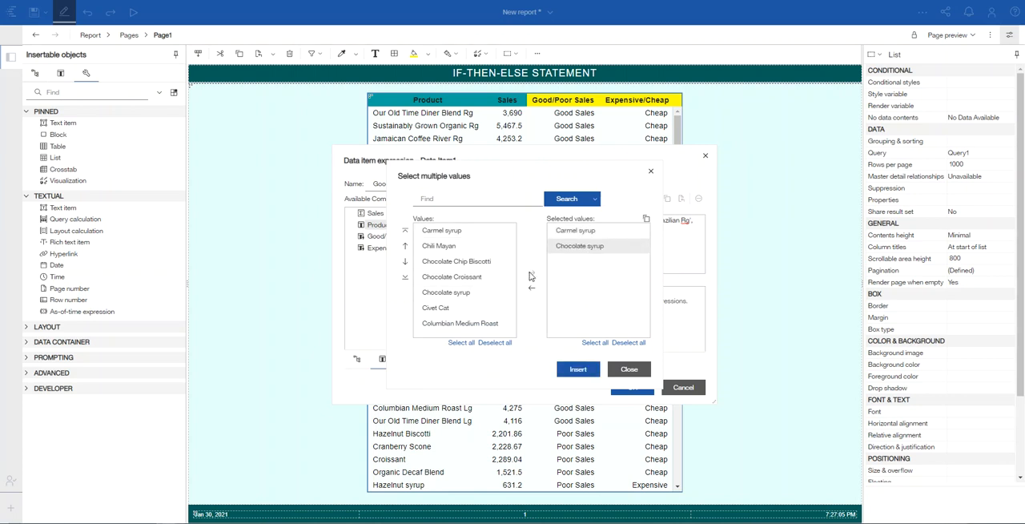
Step: Add Hazelnut syrup to the selected values and insert the three syrups into the ELSE IF condition
left_click(406, 263)
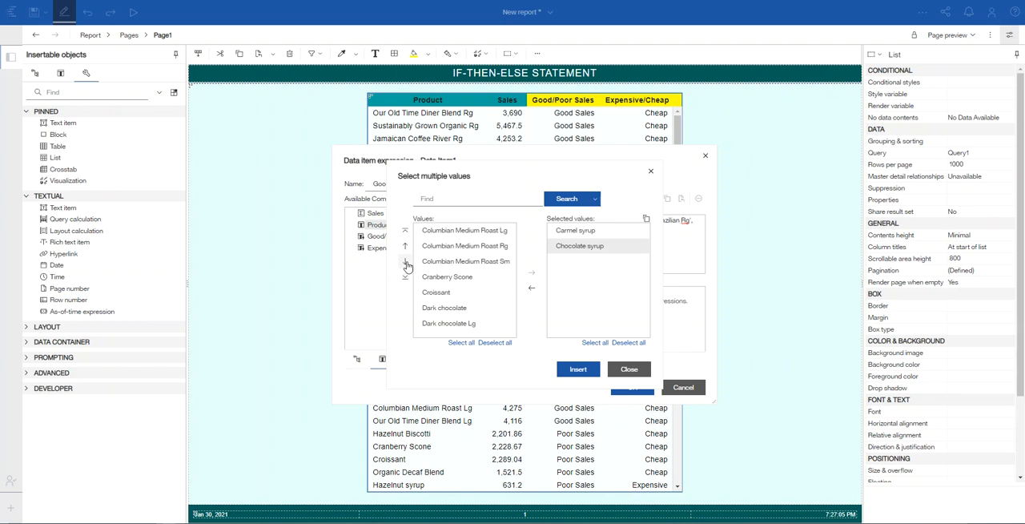
left_click(406, 262)
left_click(406, 263)
left_click(406, 262)
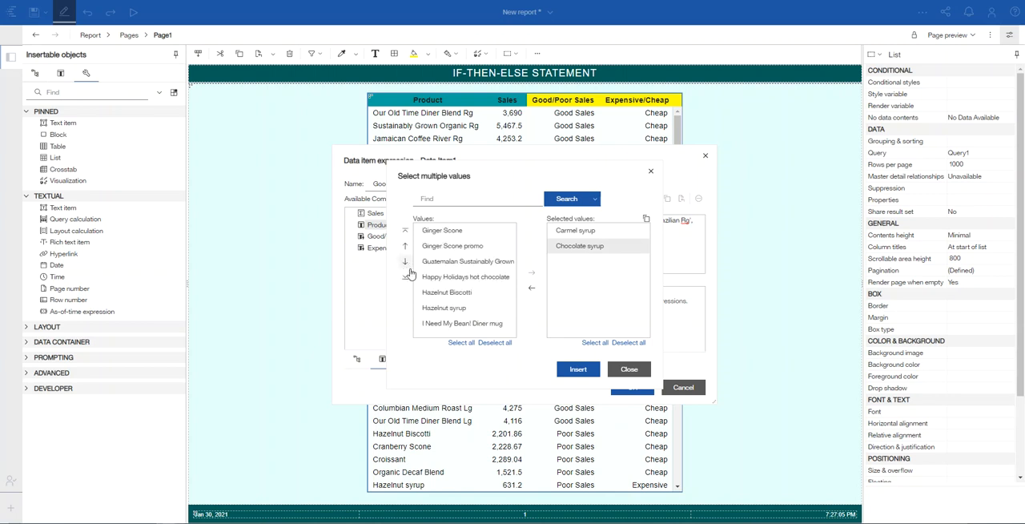
left_click(439, 310)
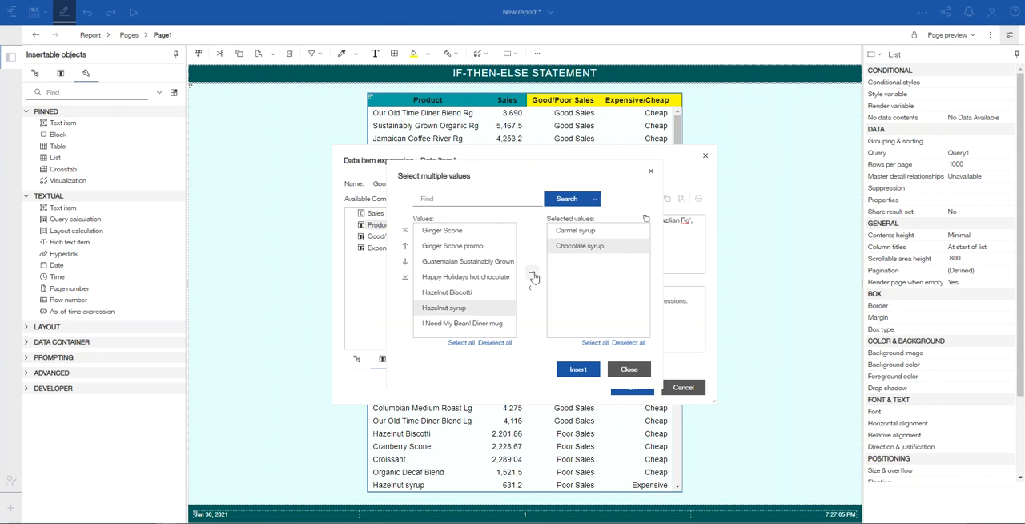
left_click(535, 276)
left_click(579, 370)
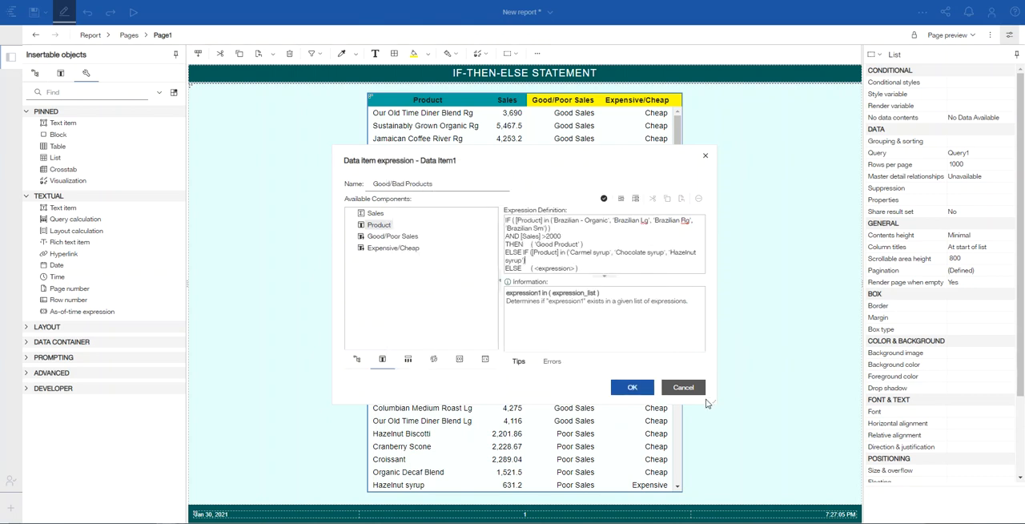
Step: Enlarge the expression dialog and add AND [Sales] <1500 on a new line below the ELSE IF condition
left_click_drag(713, 406, 846, 452)
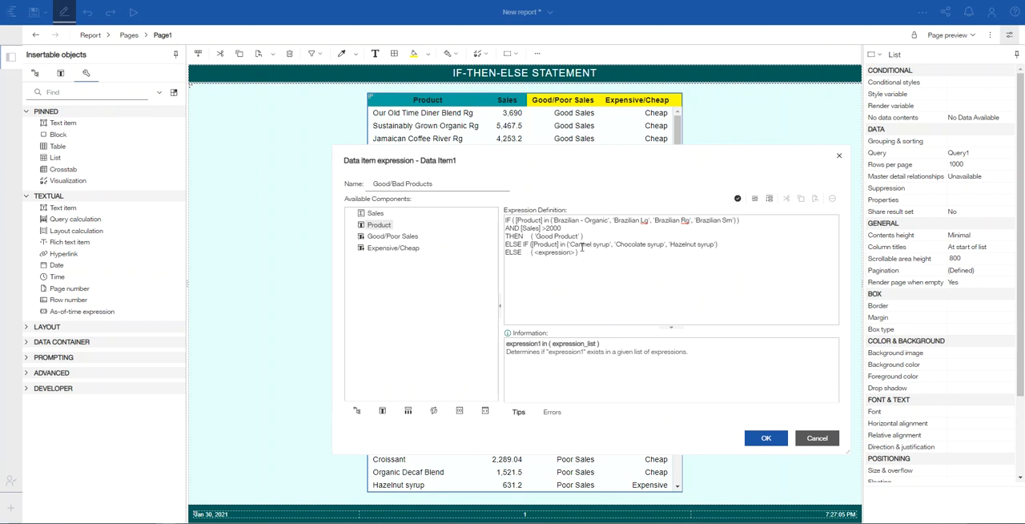
left_click(730, 245)
key("Return")
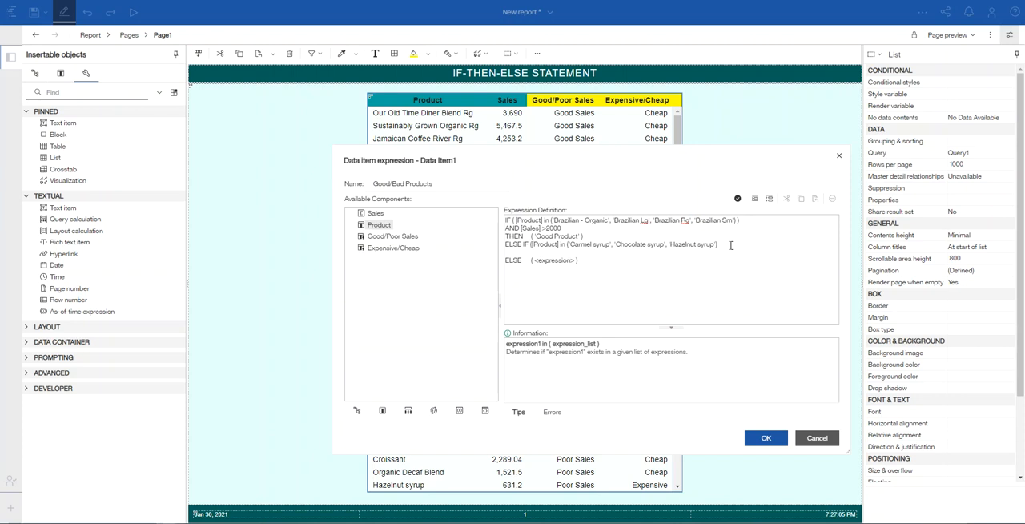
type("AND")
left_click(374, 214)
double_click(373, 214)
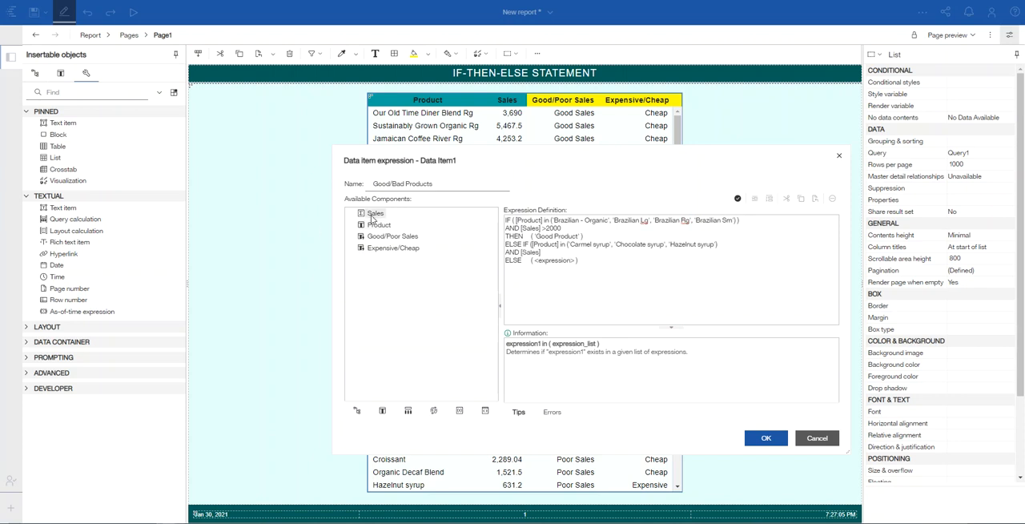
type("<1500")
Step: Add a THEN clause returning 'Bad Product' on a new line below the [Sales] <1500 condition
key("Return")
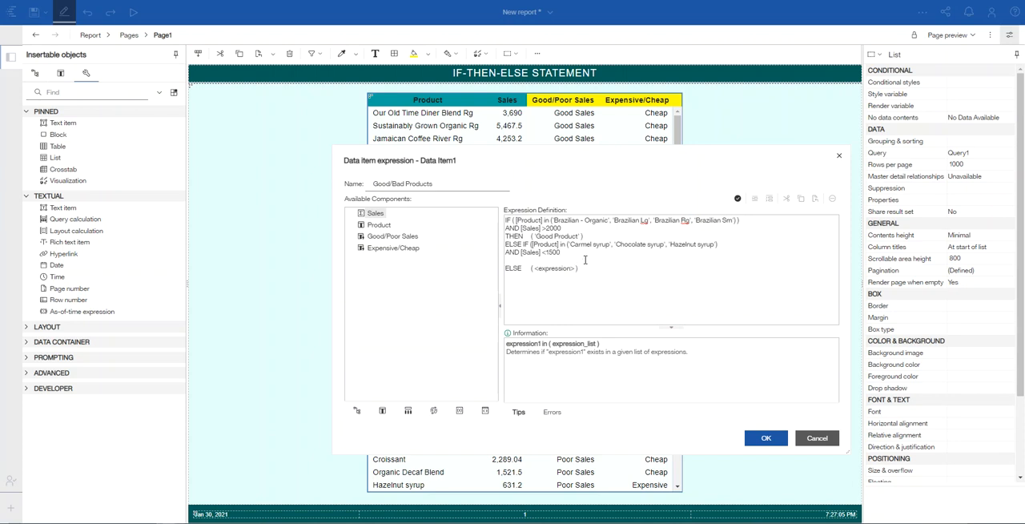
type("THEN (")
type("'Bad Products")
key("BackSpace")
type("'")
Step: Replace the ELSE clause's expression placeholder with null
left_click(579, 269)
key("BackSpace")
key("BackSpace")
key("BackSpace")
key("BackSpace")
key("BackSpace")
key("BackSpace")
key("BackSpace")
key("BackSpace")
key("BackSpace")
key("BackSpace")
key("BackSpace")
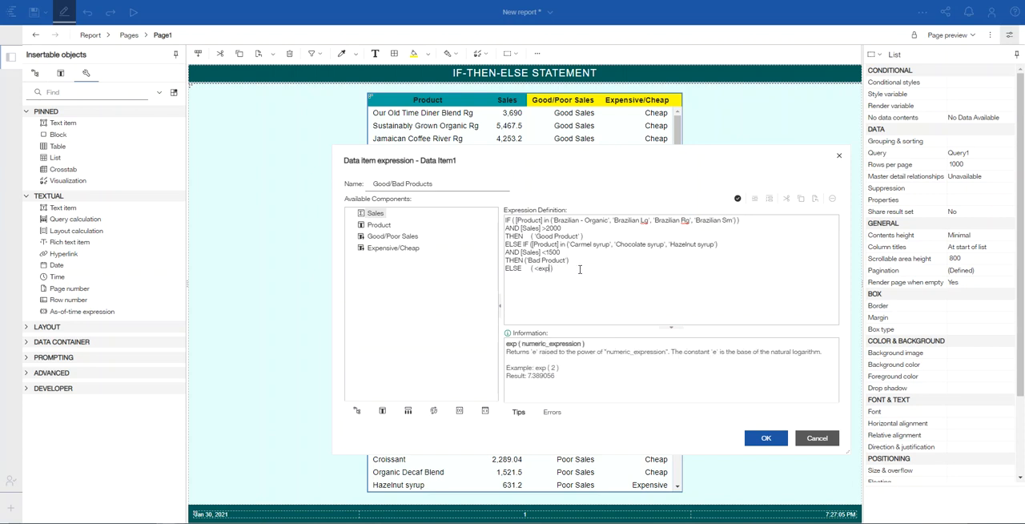
key("BackSpace")
type("null")
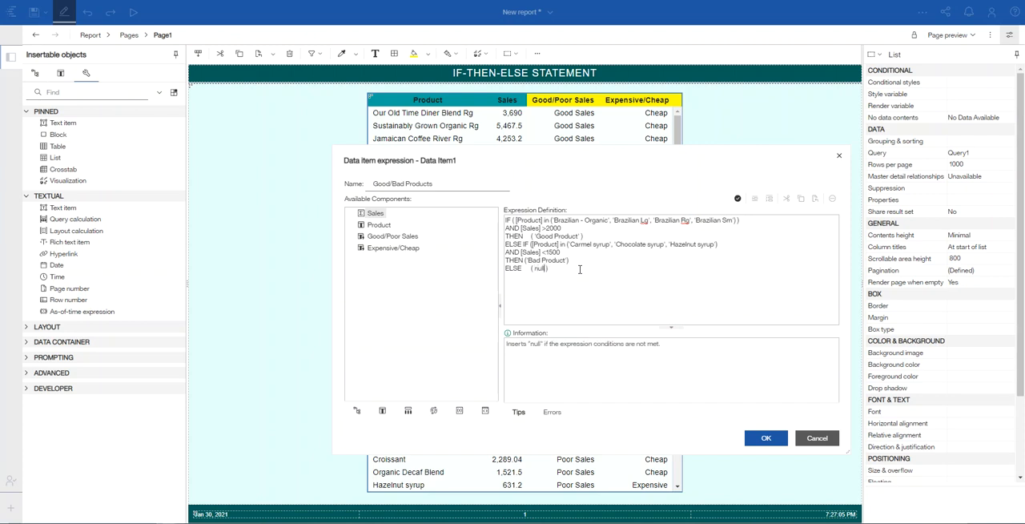
key("Right")
Step: Validate the Good/Bad Products expression and read the complete validation message
left_click(737, 199)
left_click(738, 199)
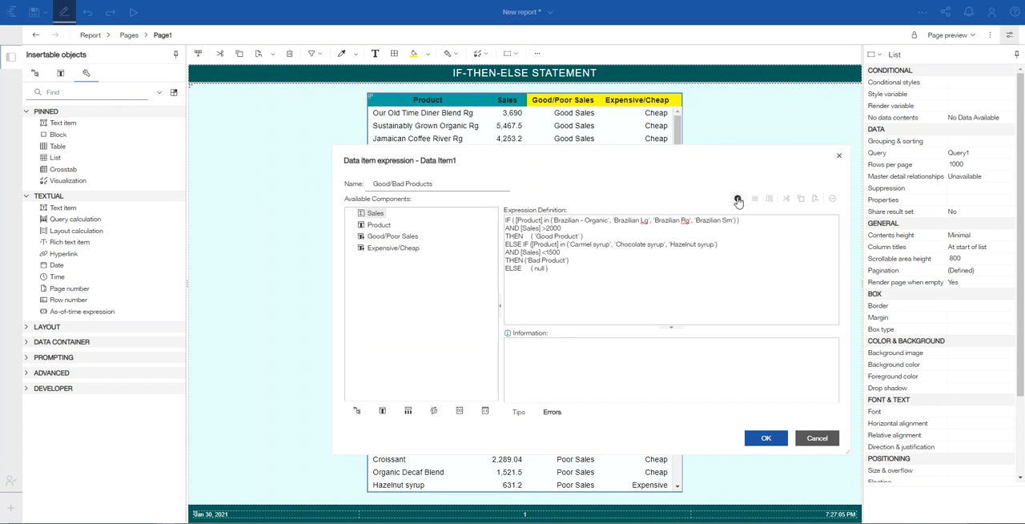
left_click(737, 199)
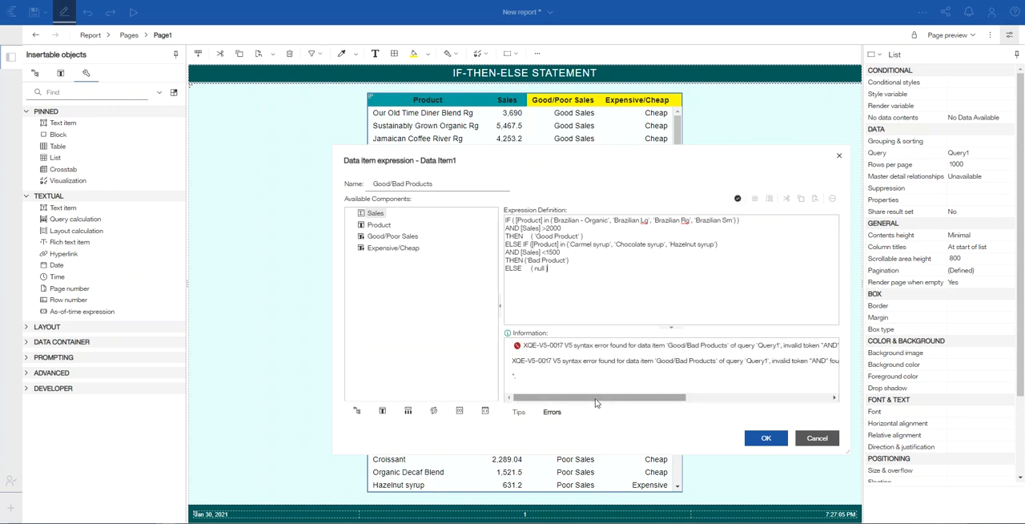
left_click_drag(599, 403, 634, 399)
left_click_drag(653, 401, 694, 405)
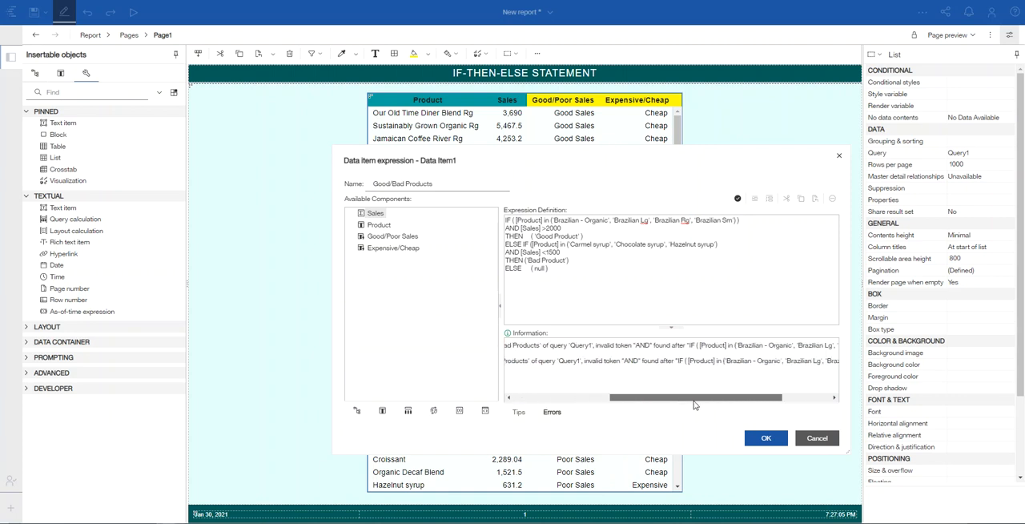
left_click_drag(694, 405, 750, 407)
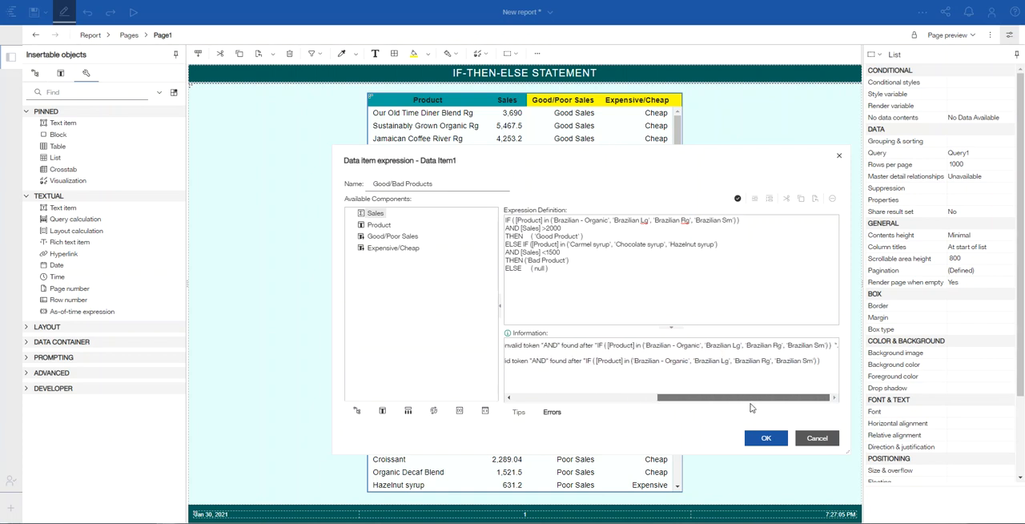
Step: Move the IF condition's closing parenthesis from the end of the Brazilian products line to after >2000, and validate the expression again
left_click(741, 219)
left_click(562, 228)
type("0")
left_click(586, 269)
left_click(737, 199)
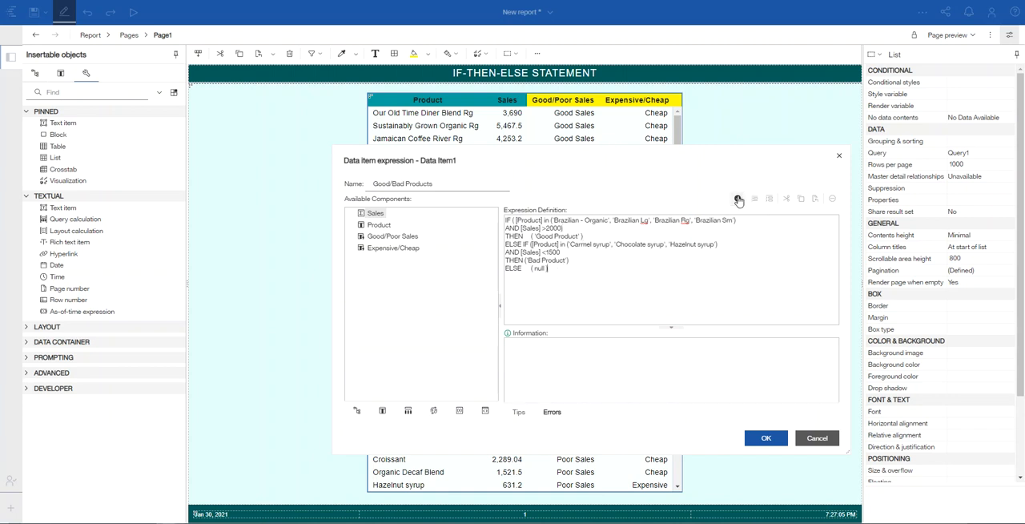
left_click(738, 198)
left_click(737, 199)
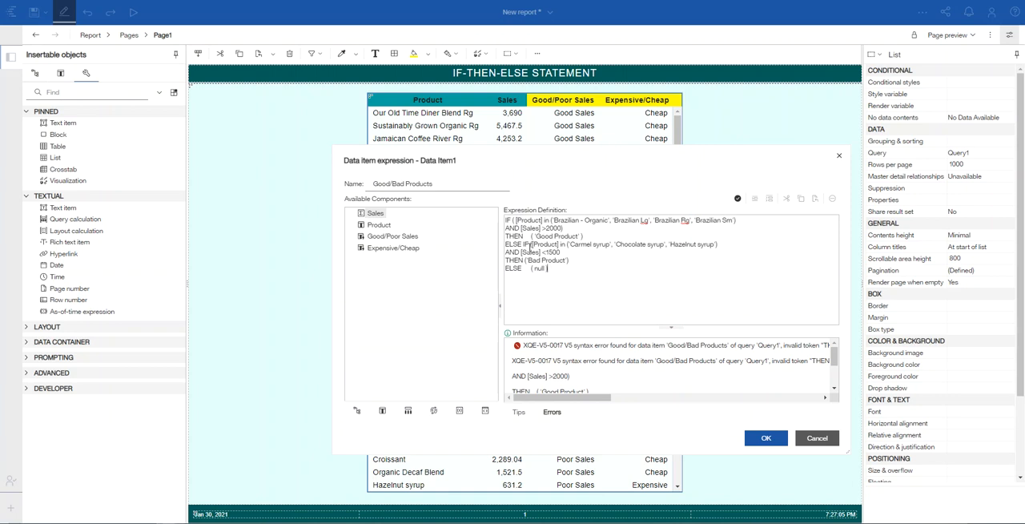
Step: Add a closing parenthesis after <1500 in the ELSE IF condition, validate the expression and accept it
left_click(531, 244)
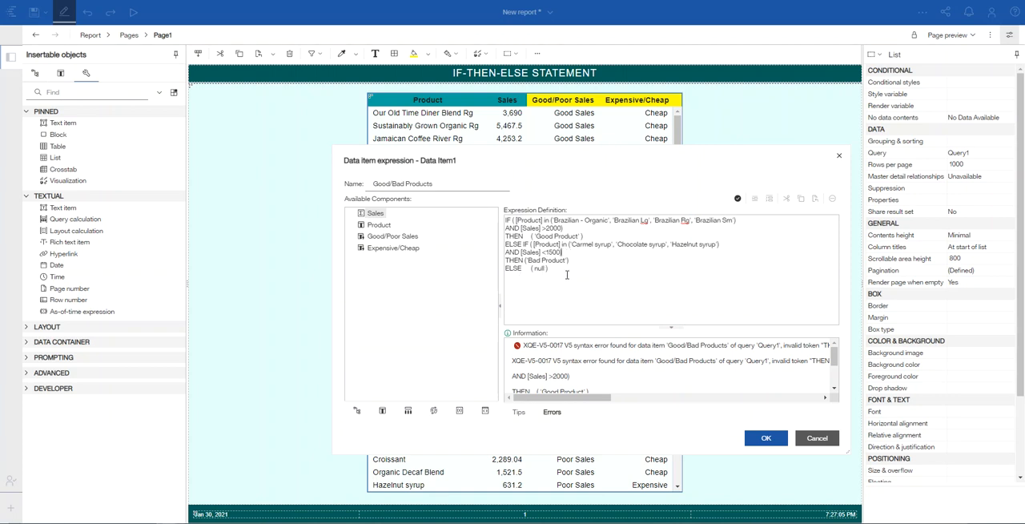
left_click(738, 200)
left_click(738, 199)
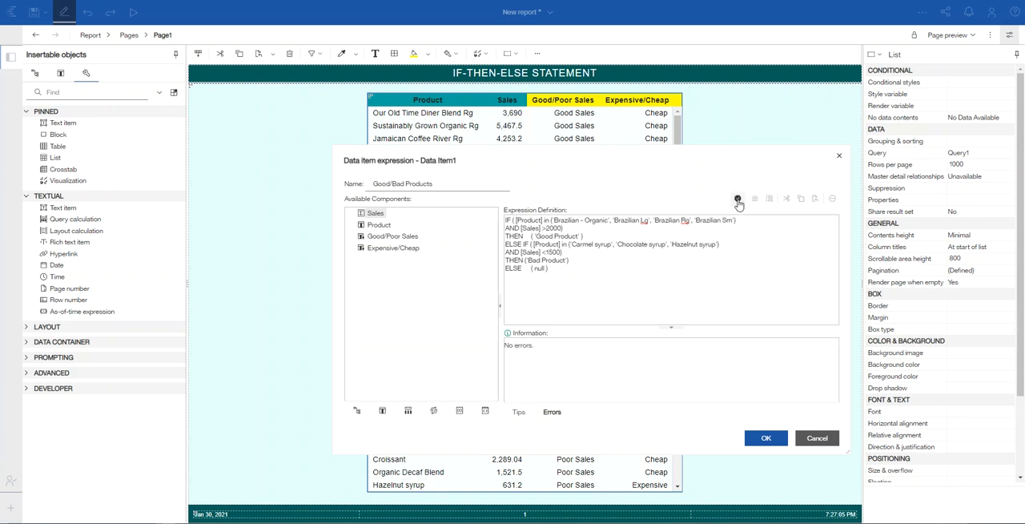
left_click(767, 437)
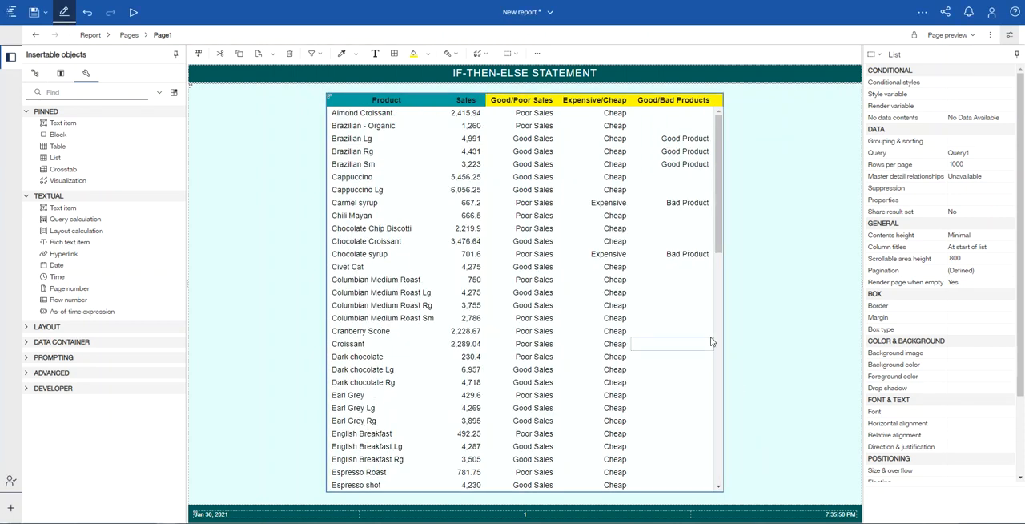
Step: Review the Good/Bad Products expression and compare it with the values throughout the list
double_click(651, 102)
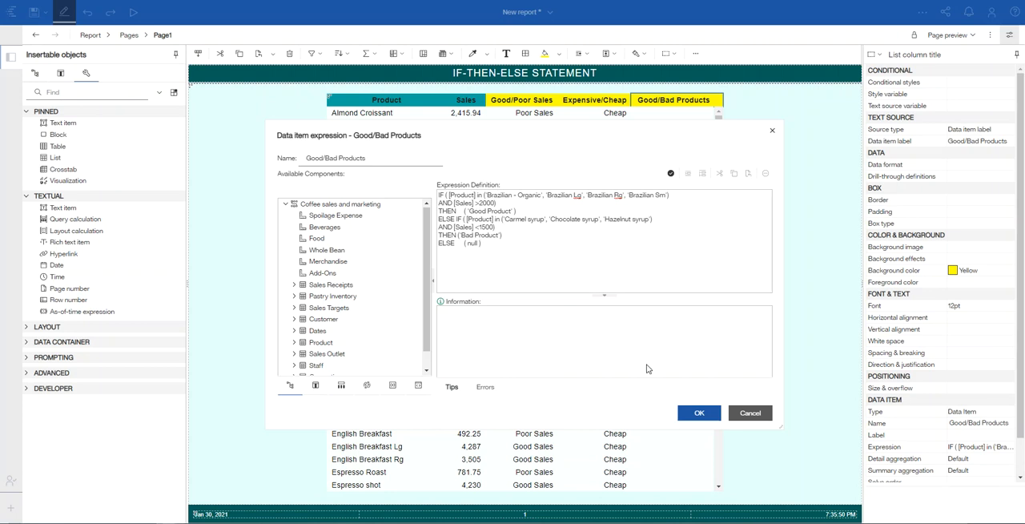
left_click(695, 412)
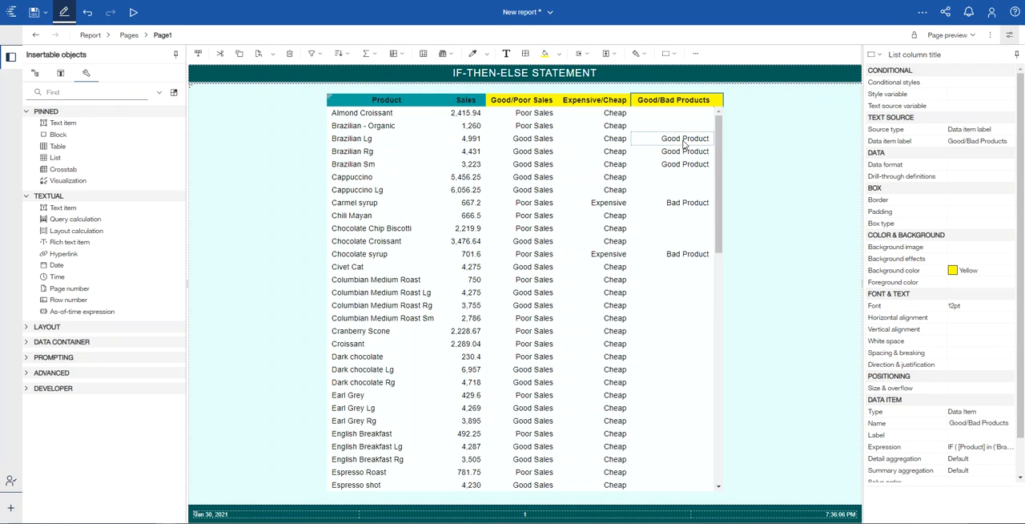
double_click(673, 102)
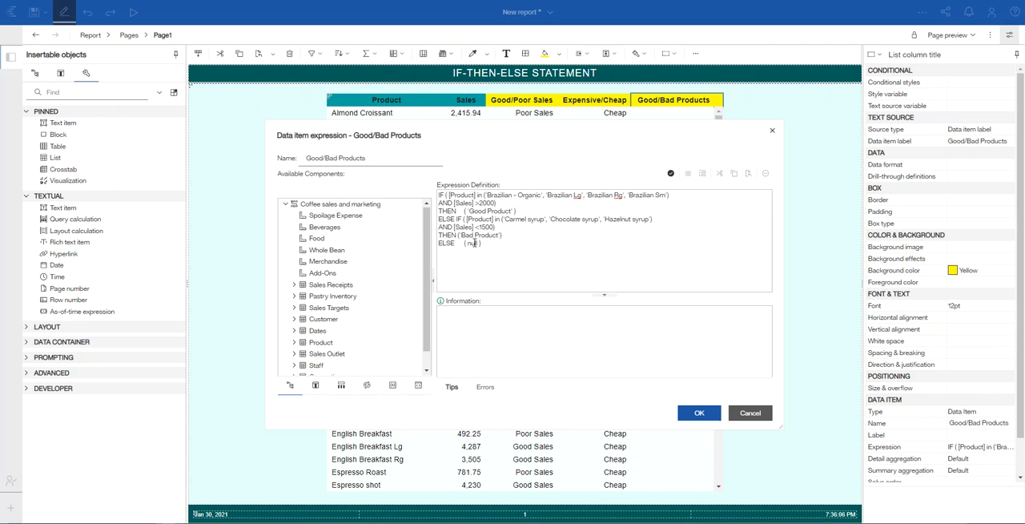
left_click(690, 413)
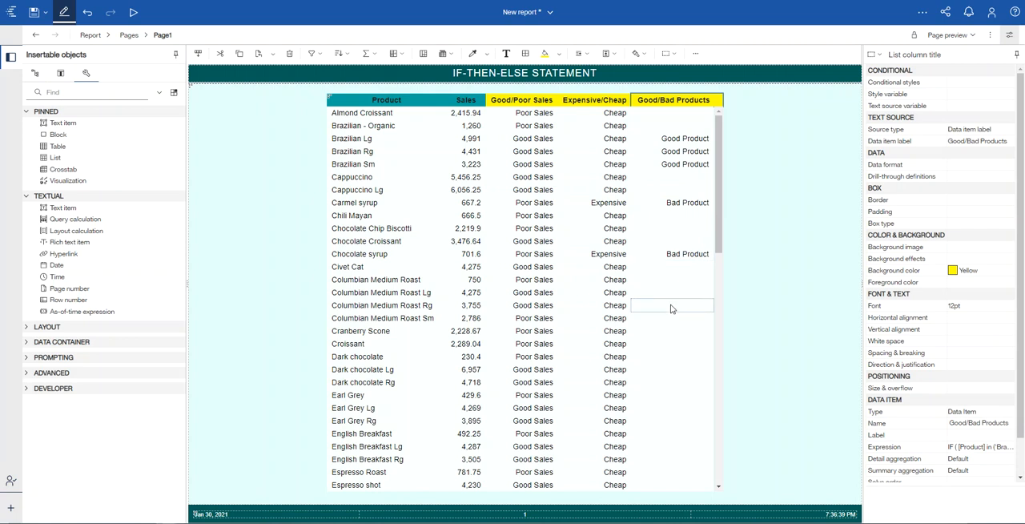
scroll(665, 320, "down", 5)
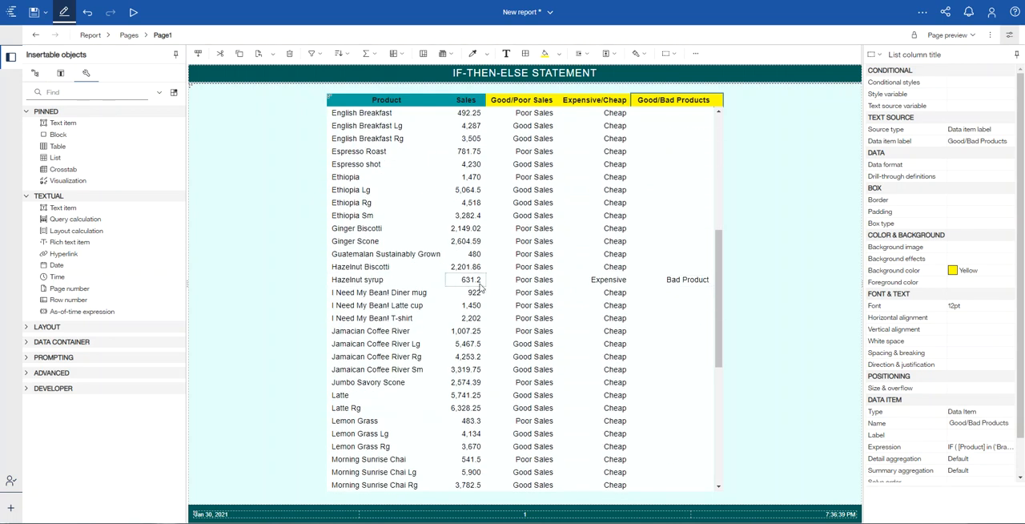
scroll(657, 362, "down", 5)
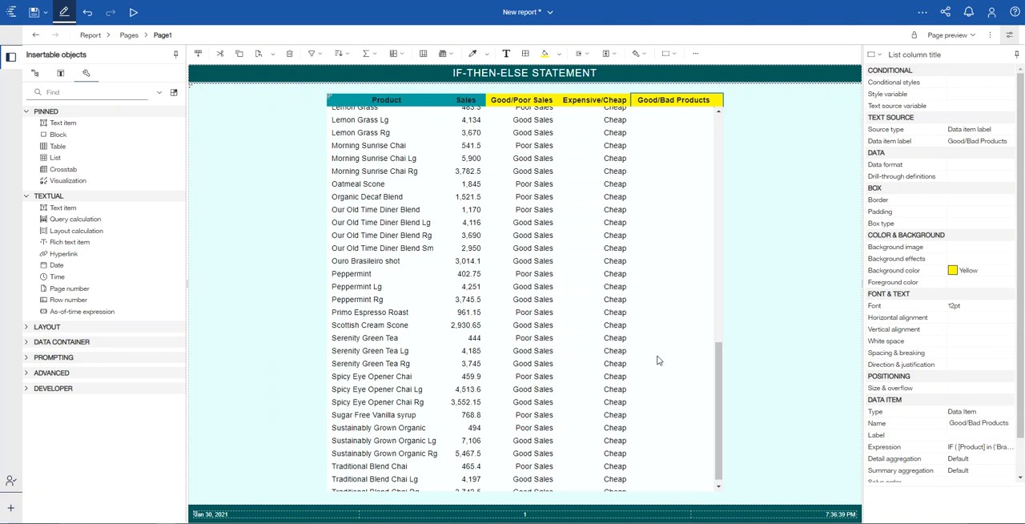
scroll(657, 364, "up", 2)
scroll(656, 364, "up", 10)
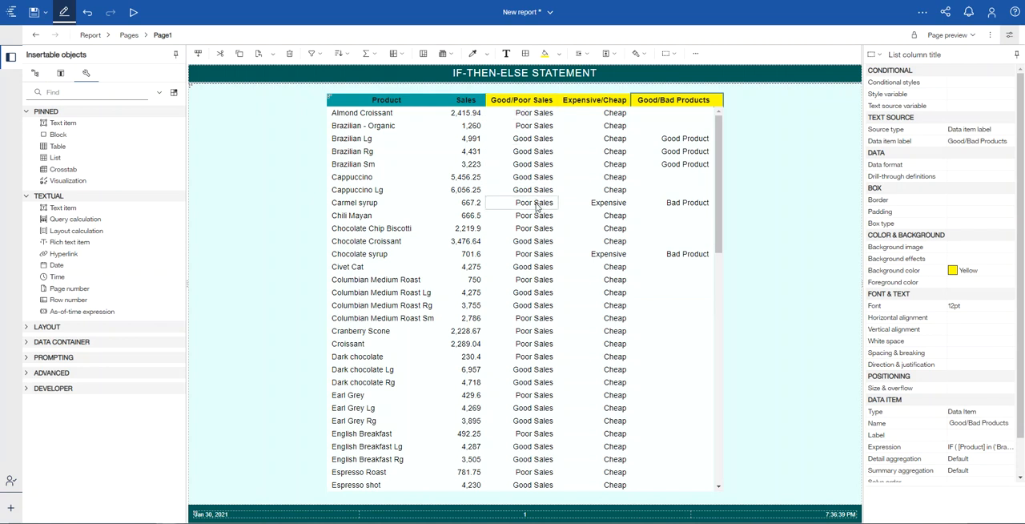
Step: Create a new conditional style for the Good/Poor Sales column body, based on the Good/Poor Sales data item
left_click(522, 116)
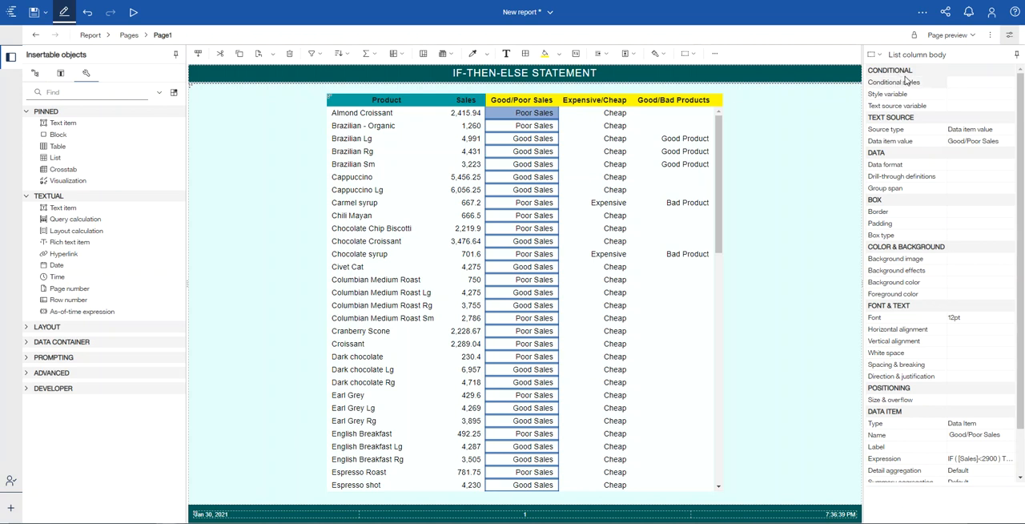
left_click(1009, 87)
left_click(1009, 83)
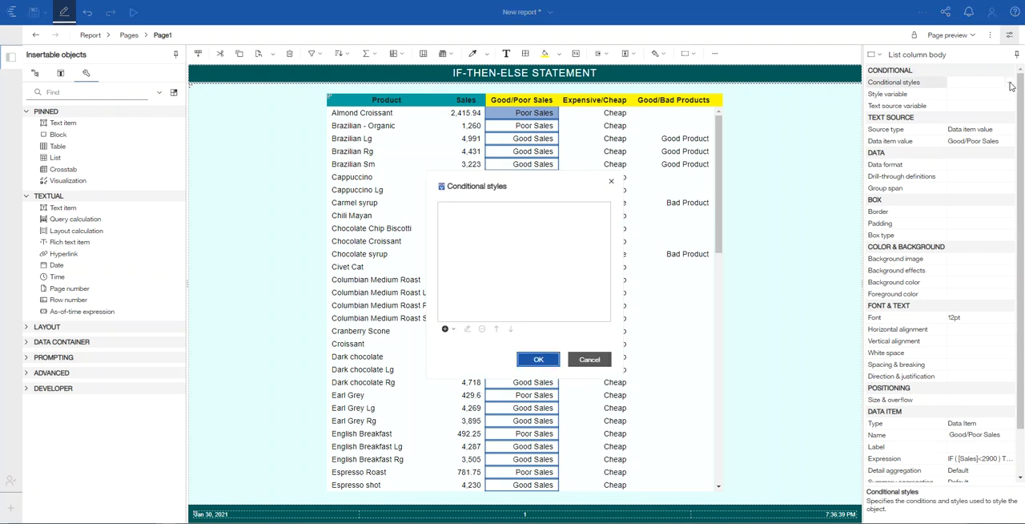
left_click(447, 329)
left_click(462, 343)
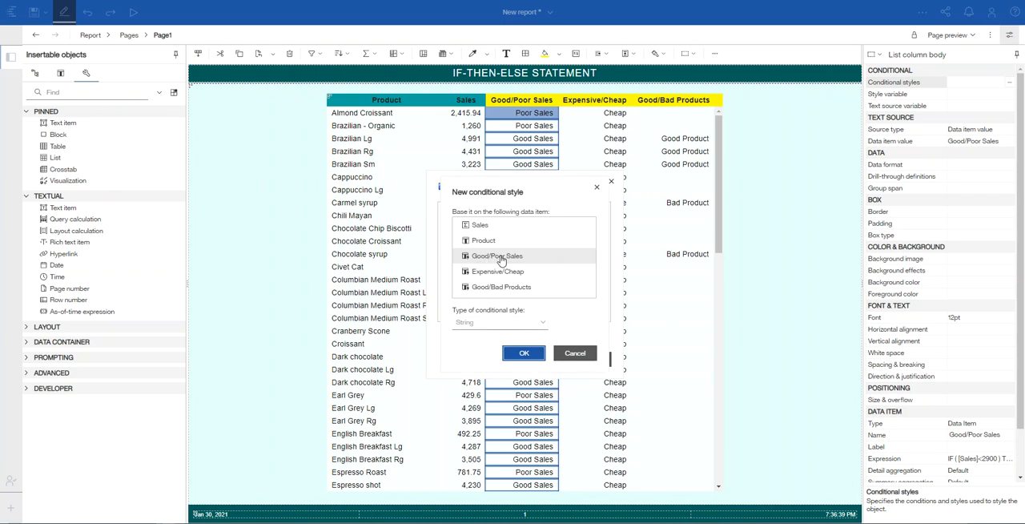
left_click(495, 258)
left_click(528, 356)
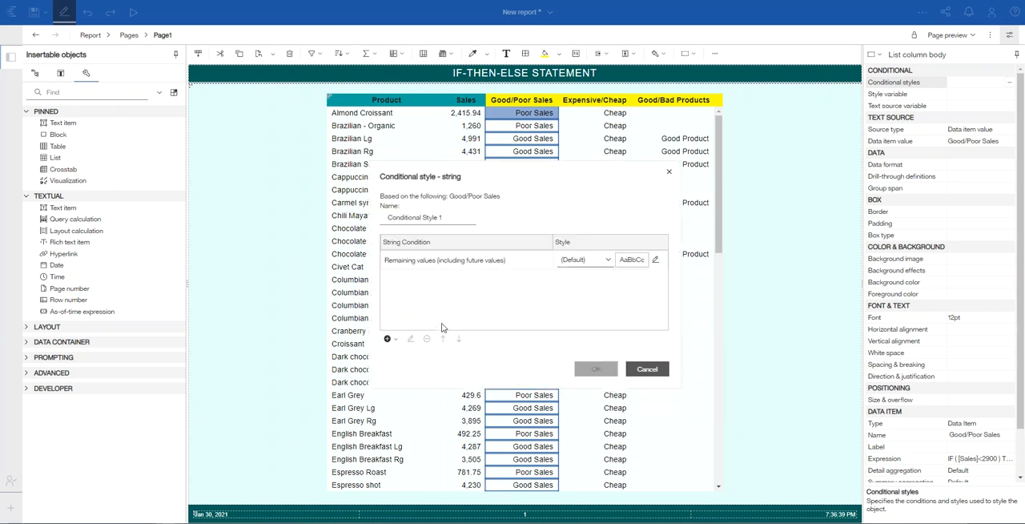
Step: Add a string condition for the value Good Sales using the multiple values selection
left_click(386, 339)
left_click(406, 356)
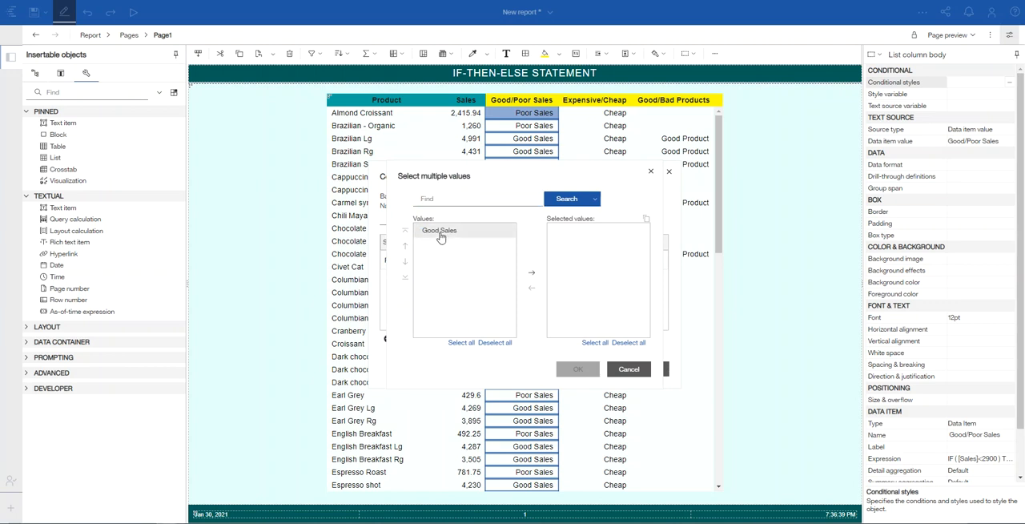
left_click(534, 277)
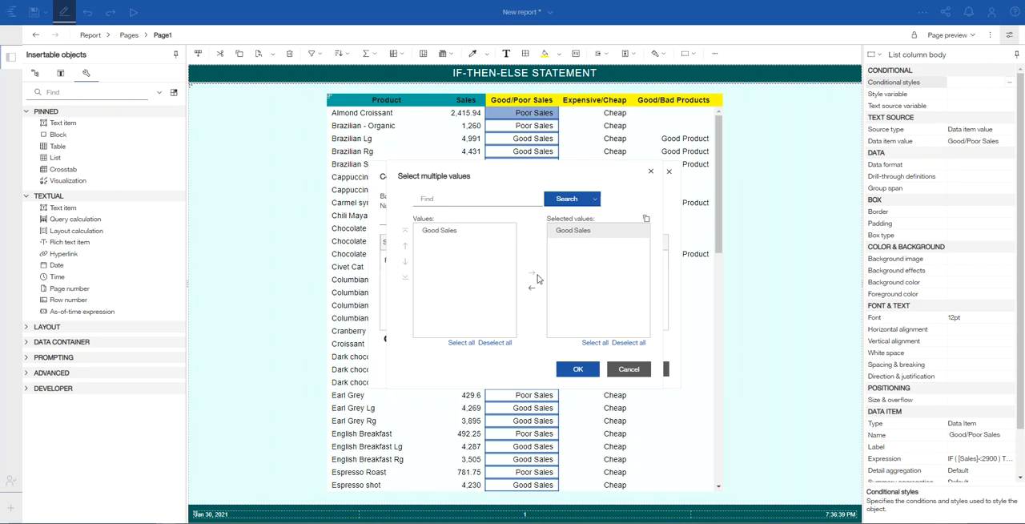
left_click(577, 369)
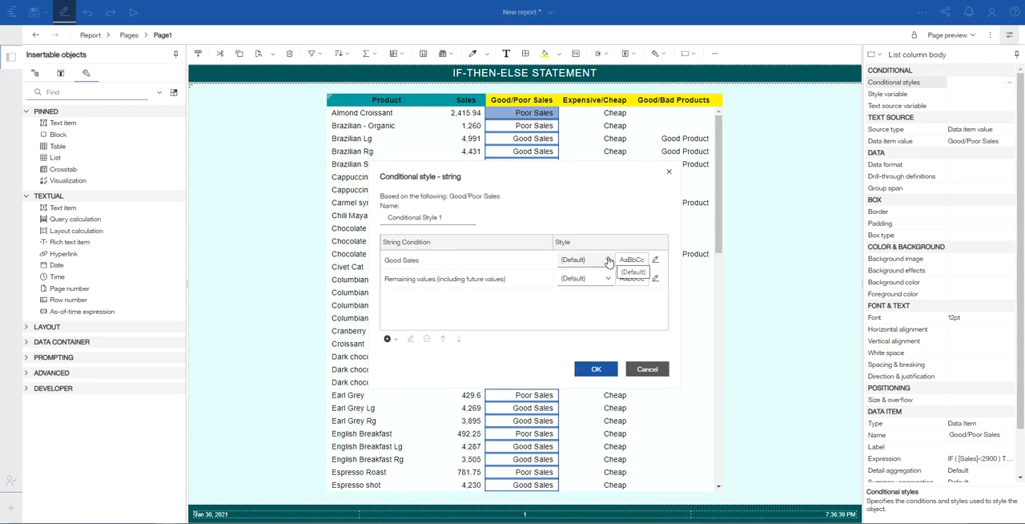
Step: Assign the Excellent style to the Good Sales condition
left_click(655, 260)
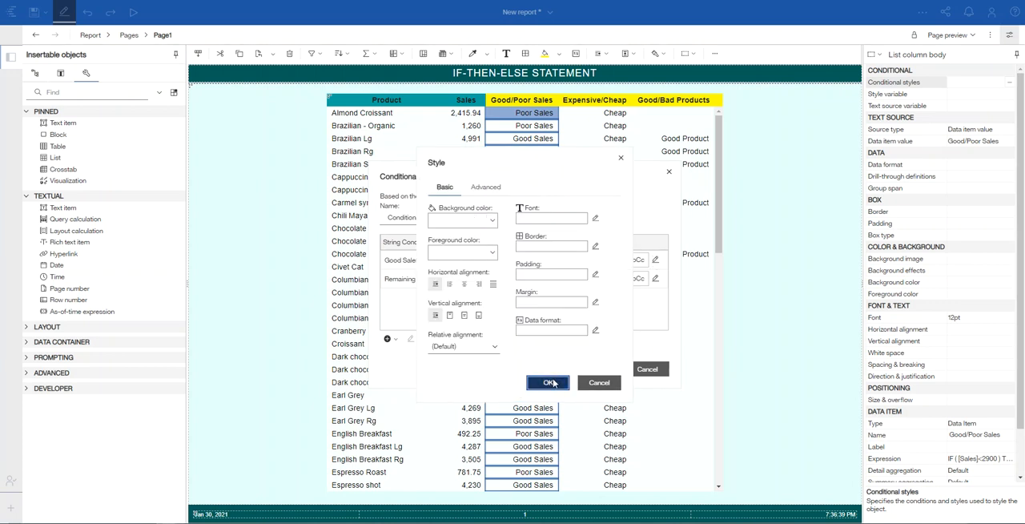
left_click(549, 383)
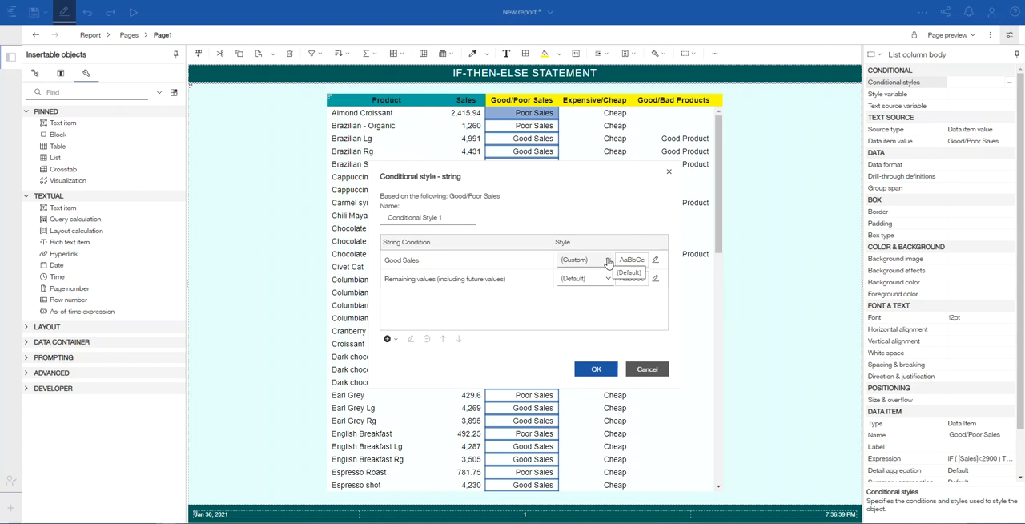
left_click(608, 261)
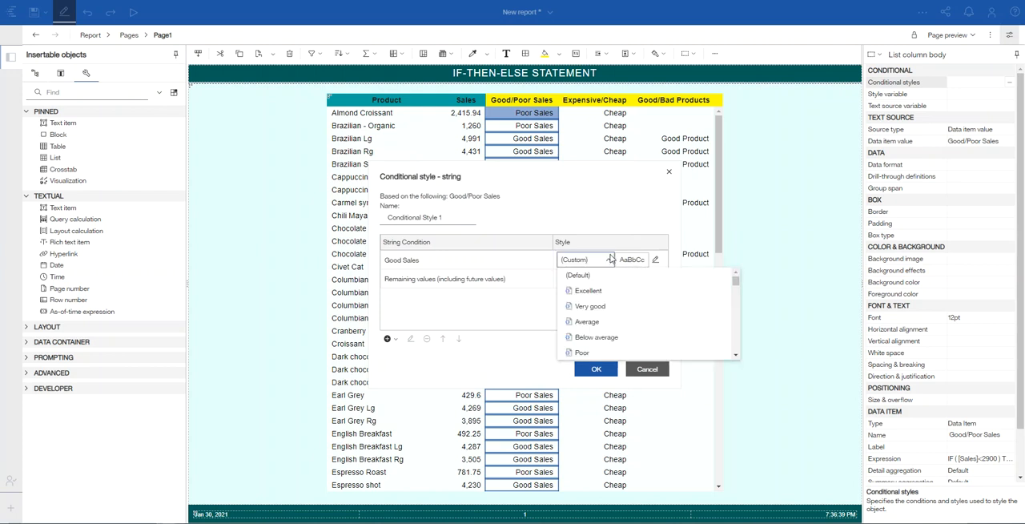
left_click(587, 292)
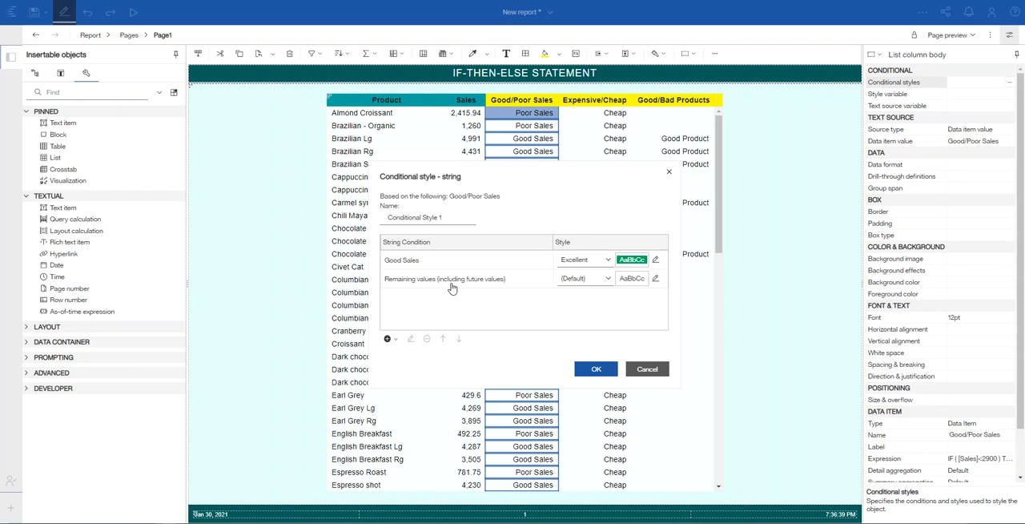
Step: Assign the Poor style to the remaining values and apply the conditional style to the Good/Poor Sales column
left_click(607, 279)
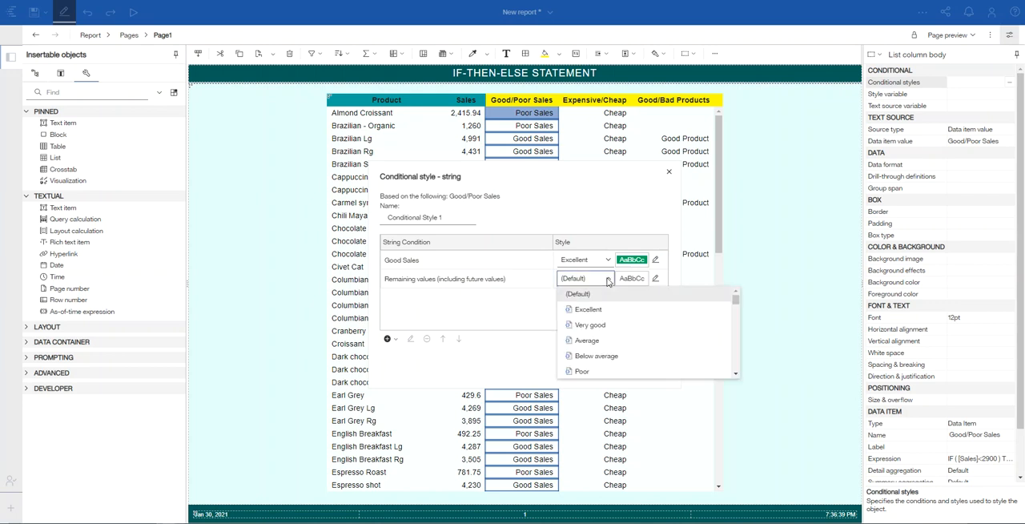
left_click(586, 371)
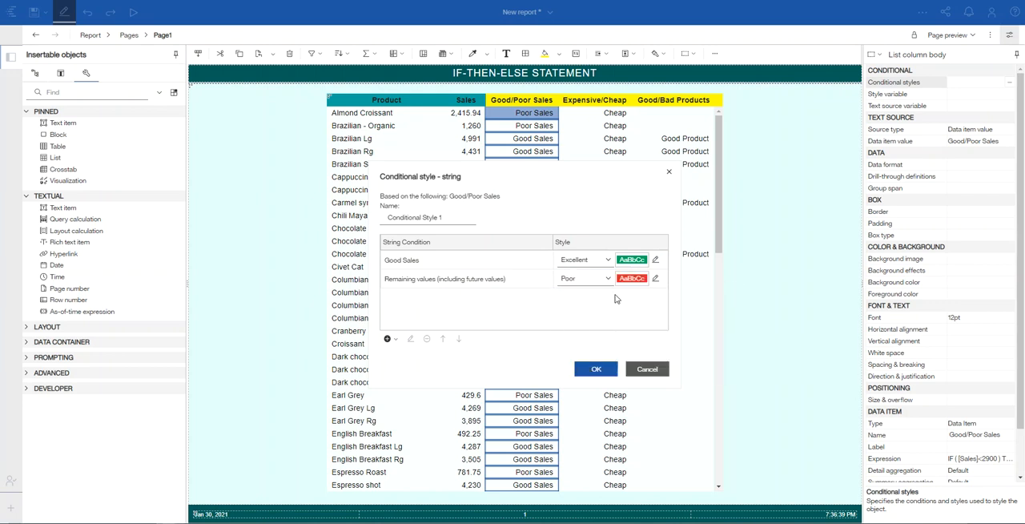
left_click(599, 369)
left_click(526, 361)
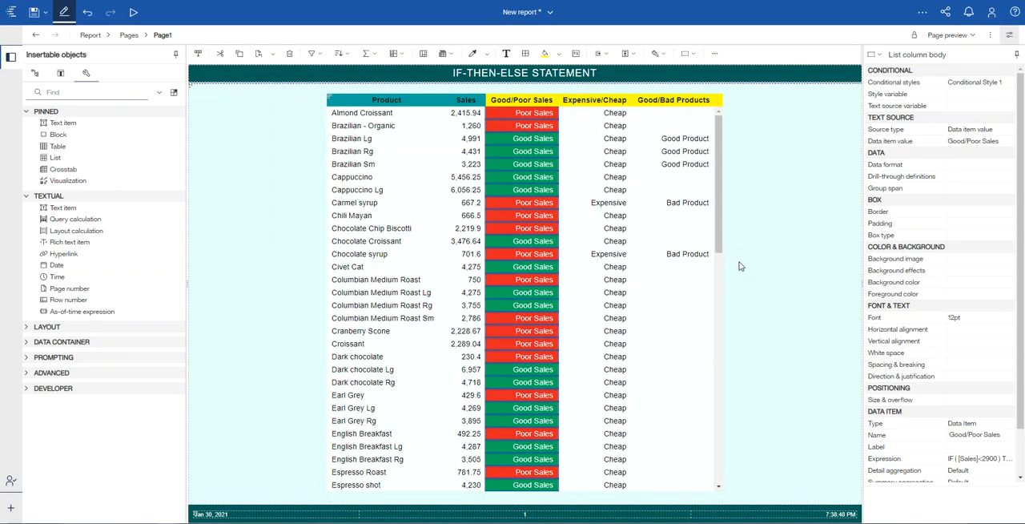
left_click(750, 277)
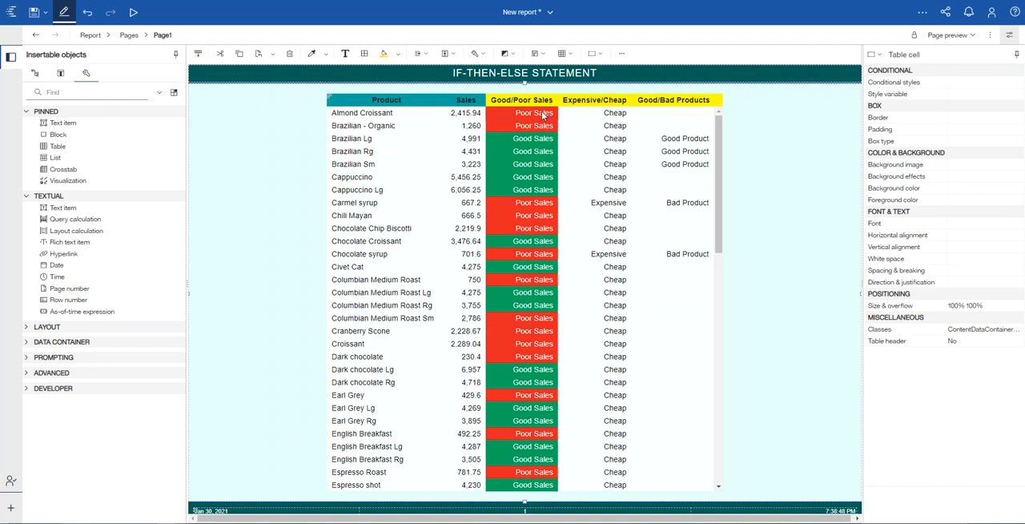